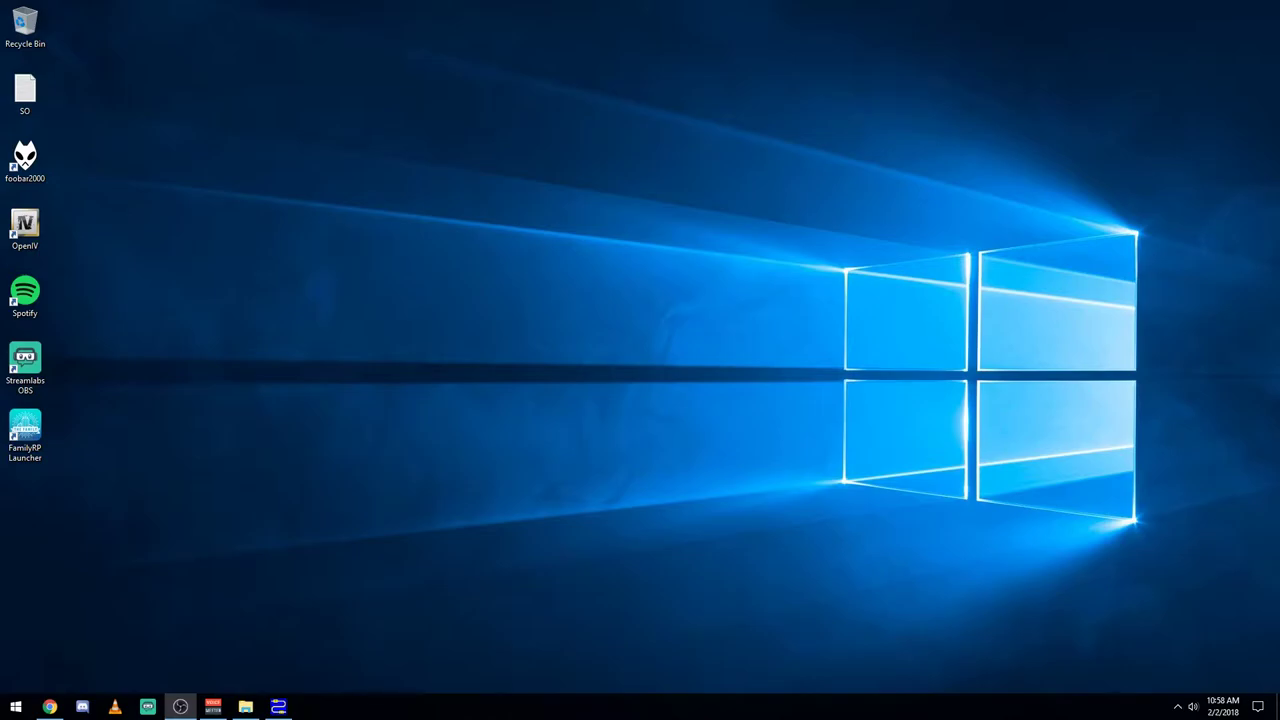
# Bring Chrome forward and scroll through the VB-CABLE page offering VBCABLE_Driver_Pack43.zip.
pyautogui.moveTo(49, 706)
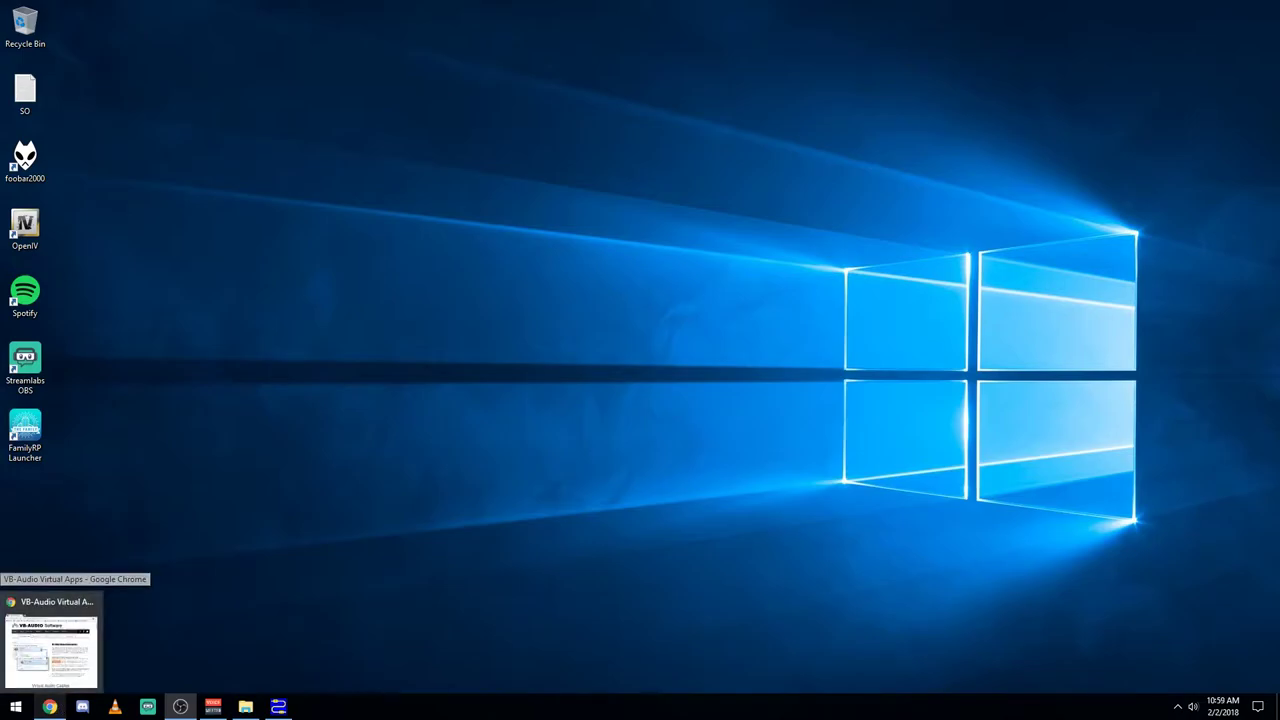
pyautogui.click(52, 707)
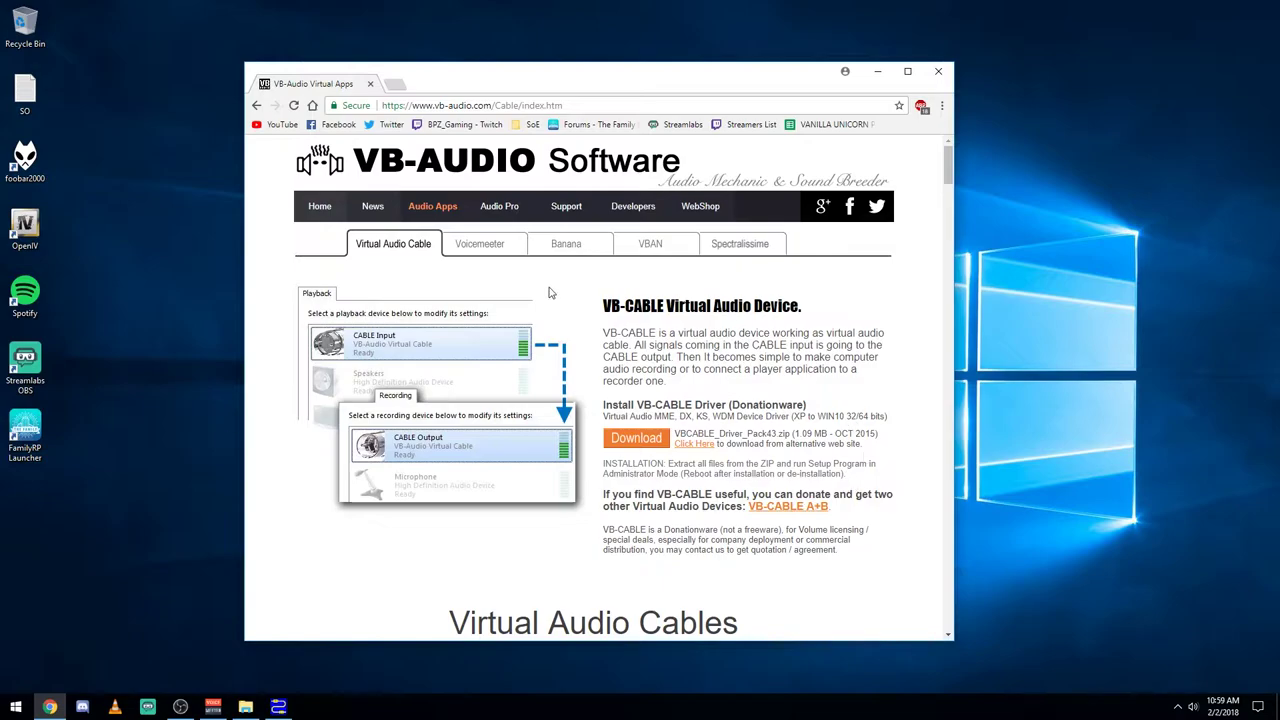
pyautogui.scroll(-1, 781, 323)
pyautogui.scroll(1, 781, 323)
pyautogui.scroll(-1, 631, 395)
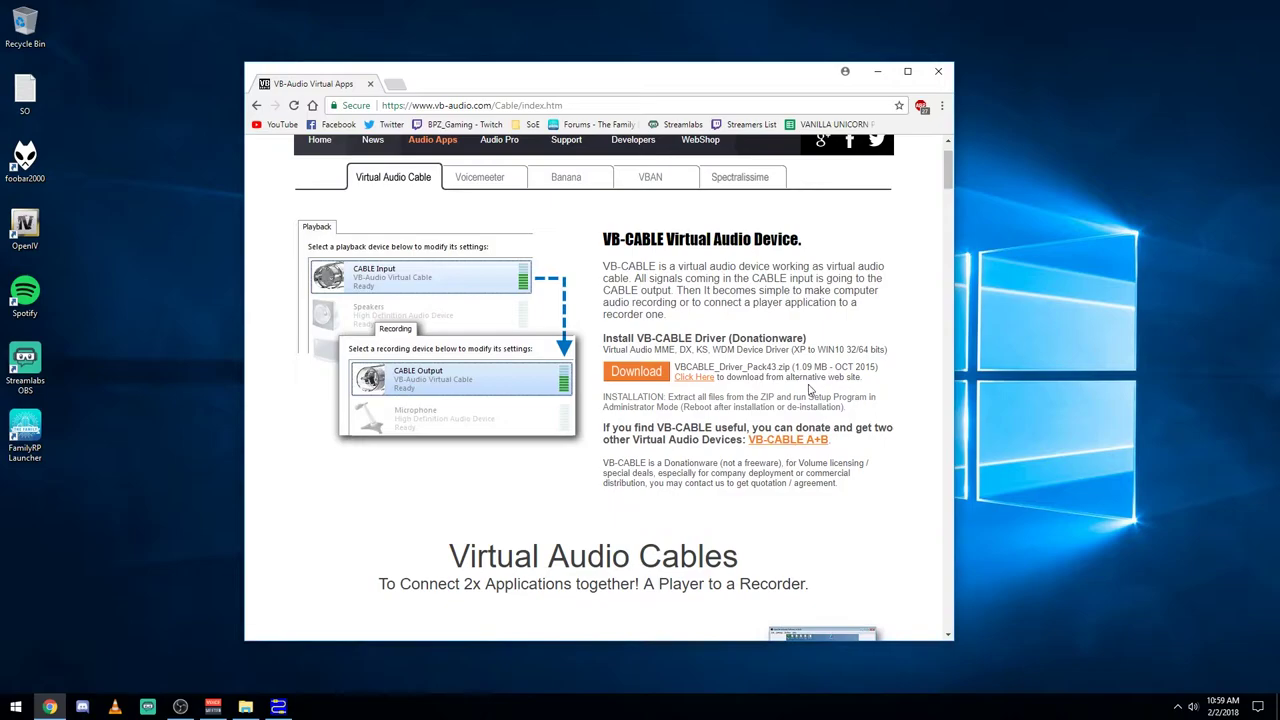
pyautogui.scroll(-3, 800, 350)
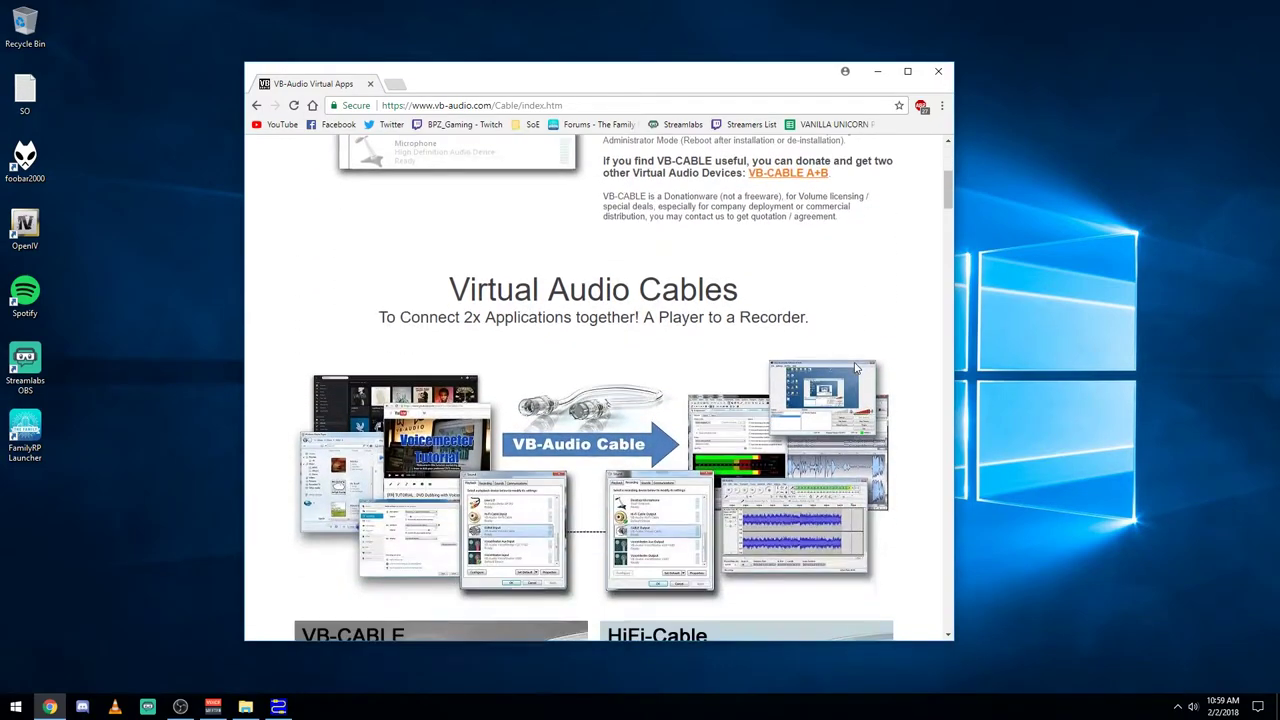
pyautogui.scroll(-3, 856, 368)
pyautogui.scroll(-3, 856, 368)
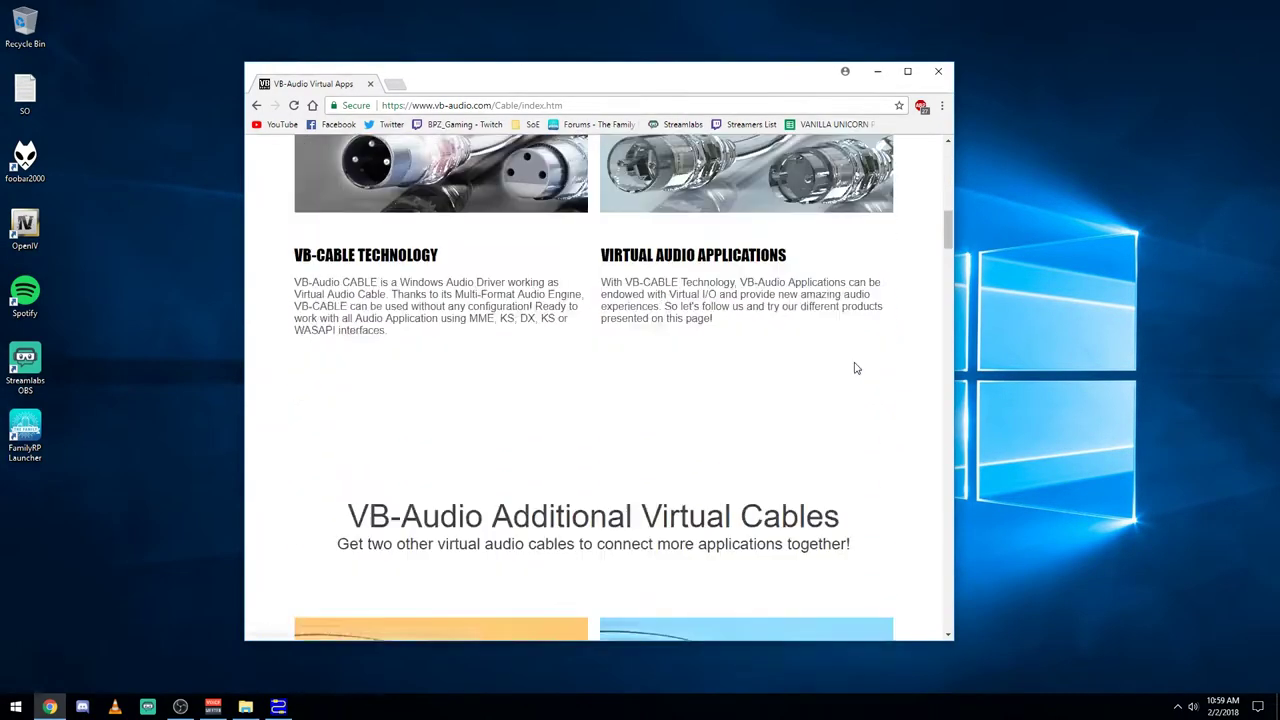
pyautogui.scroll(5, 851, 366)
pyautogui.scroll(1, 856, 365)
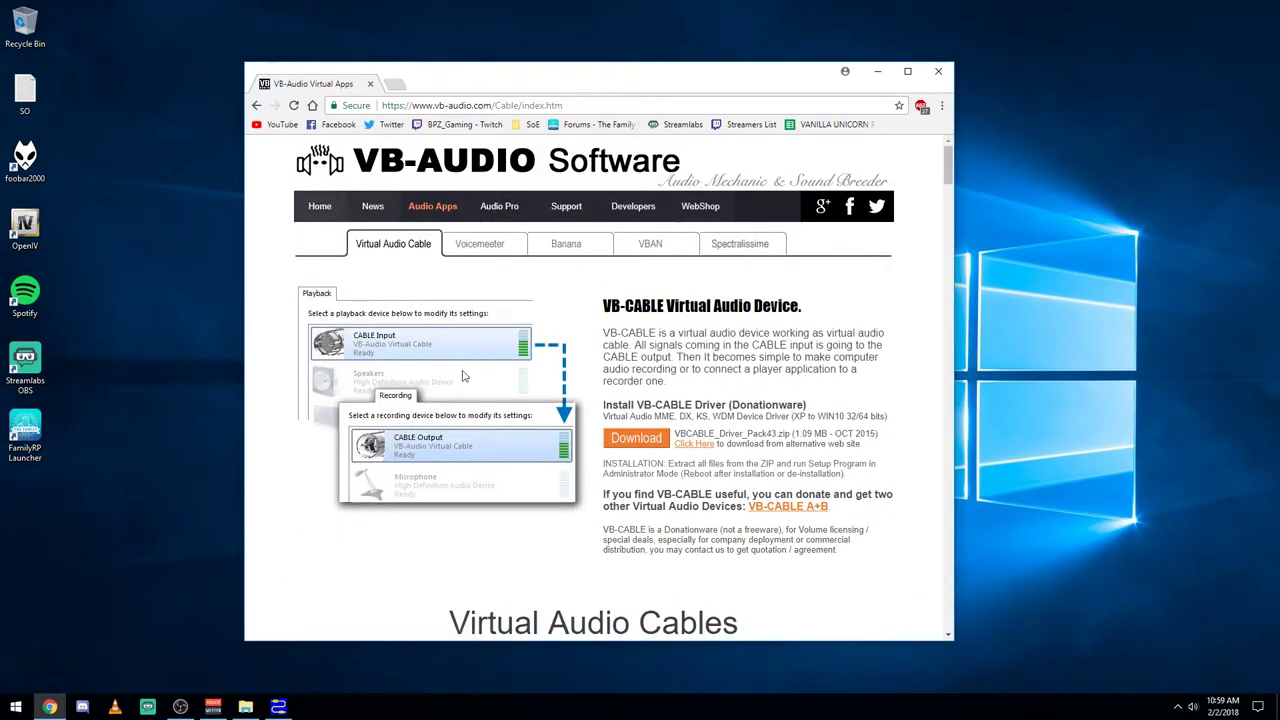
# Browse the Voicemeeter Banana download page, then minimize Chrome to reveal the desktop.
pyautogui.click(557, 252)
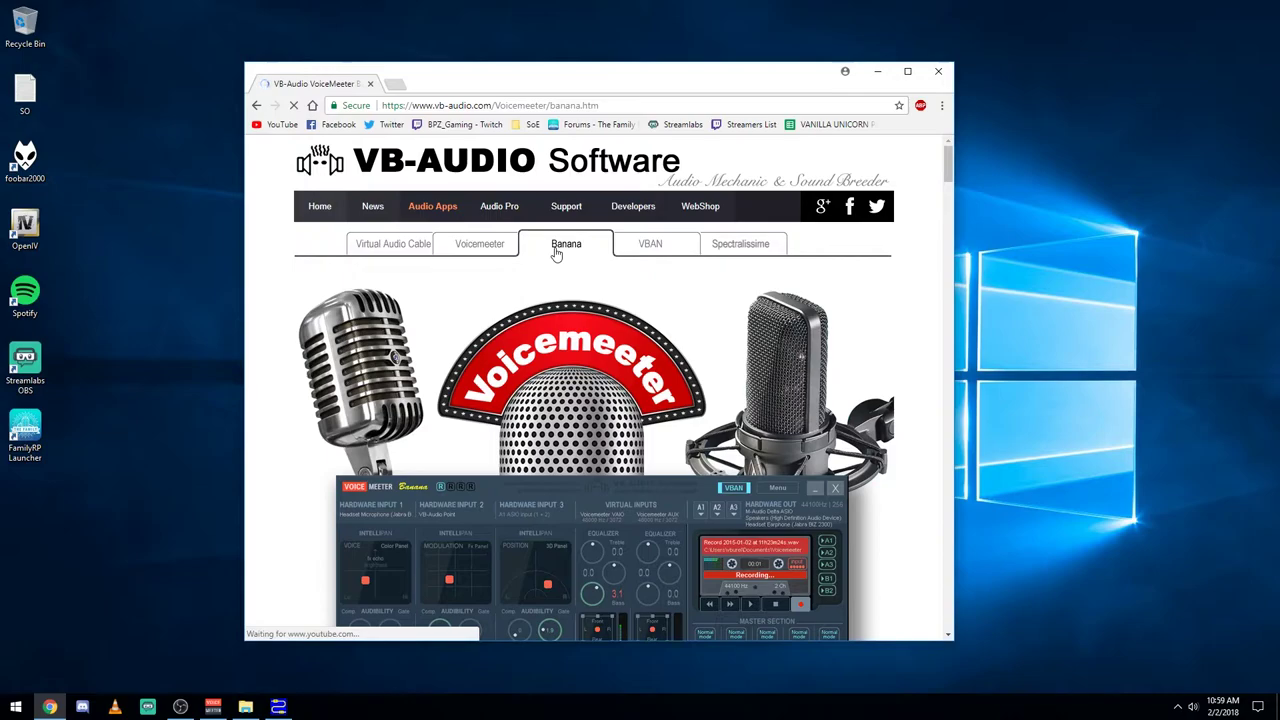
pyautogui.scroll(-3, 752, 316)
pyautogui.scroll(-3, 752, 316)
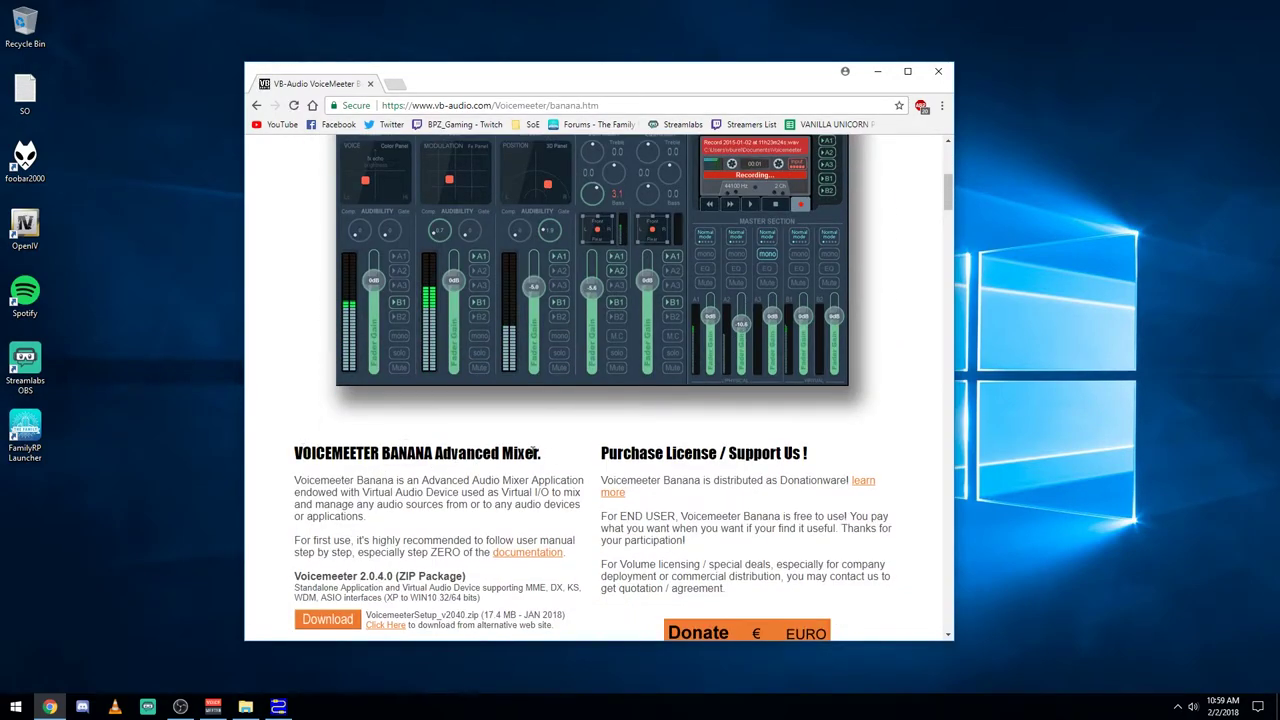
pyautogui.scroll(-3, 448, 520)
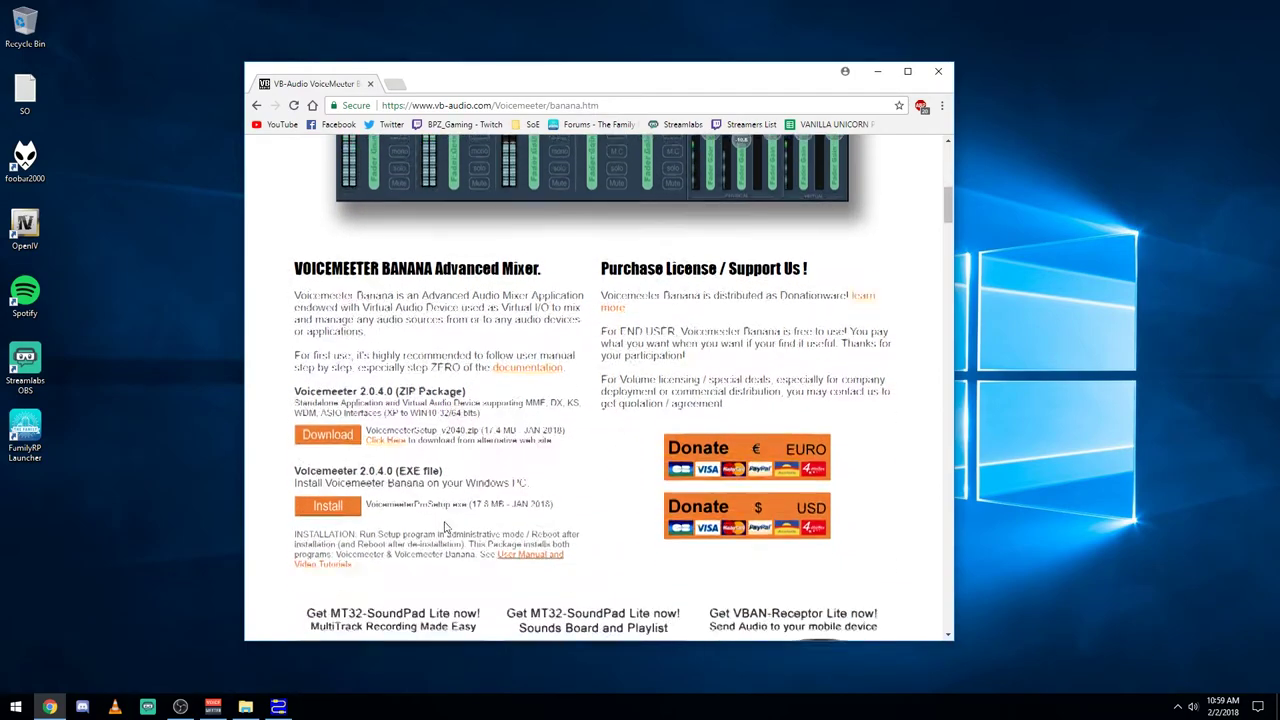
pyautogui.scroll(-2, 384, 519)
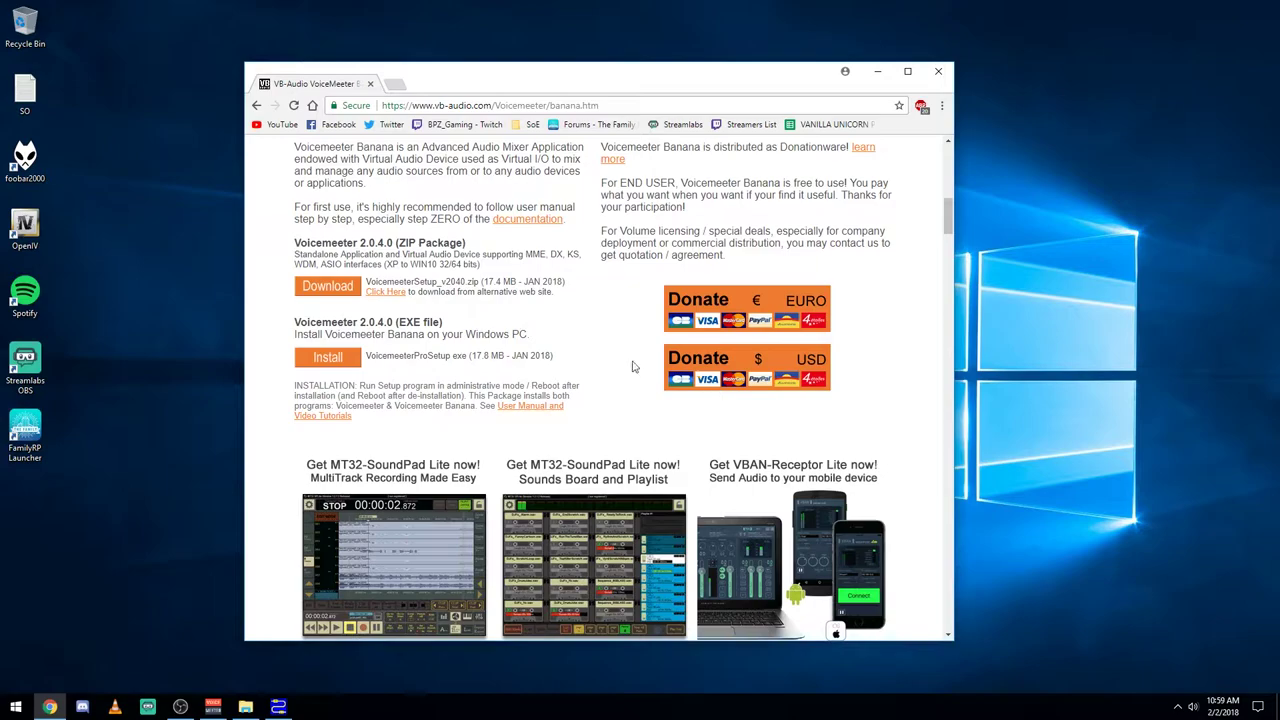
pyautogui.scroll(5, 492, 370)
pyautogui.scroll(4, 492, 372)
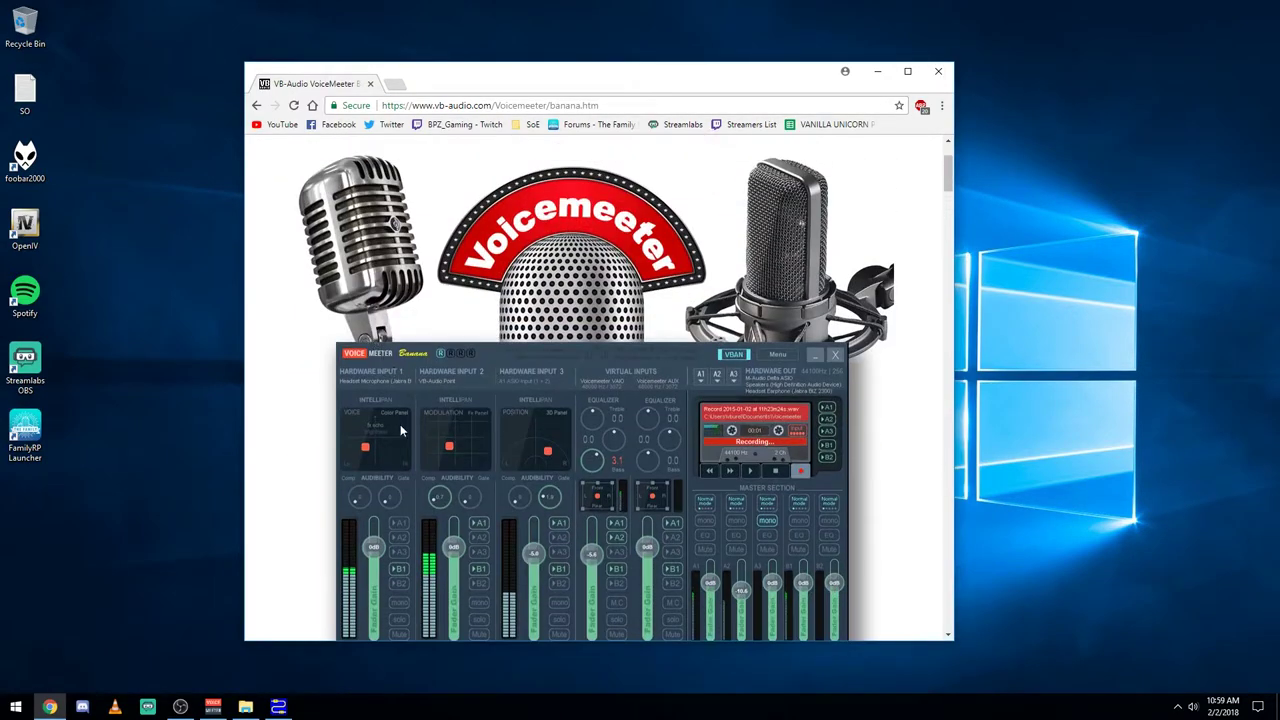
pyautogui.scroll(-3, 400, 424)
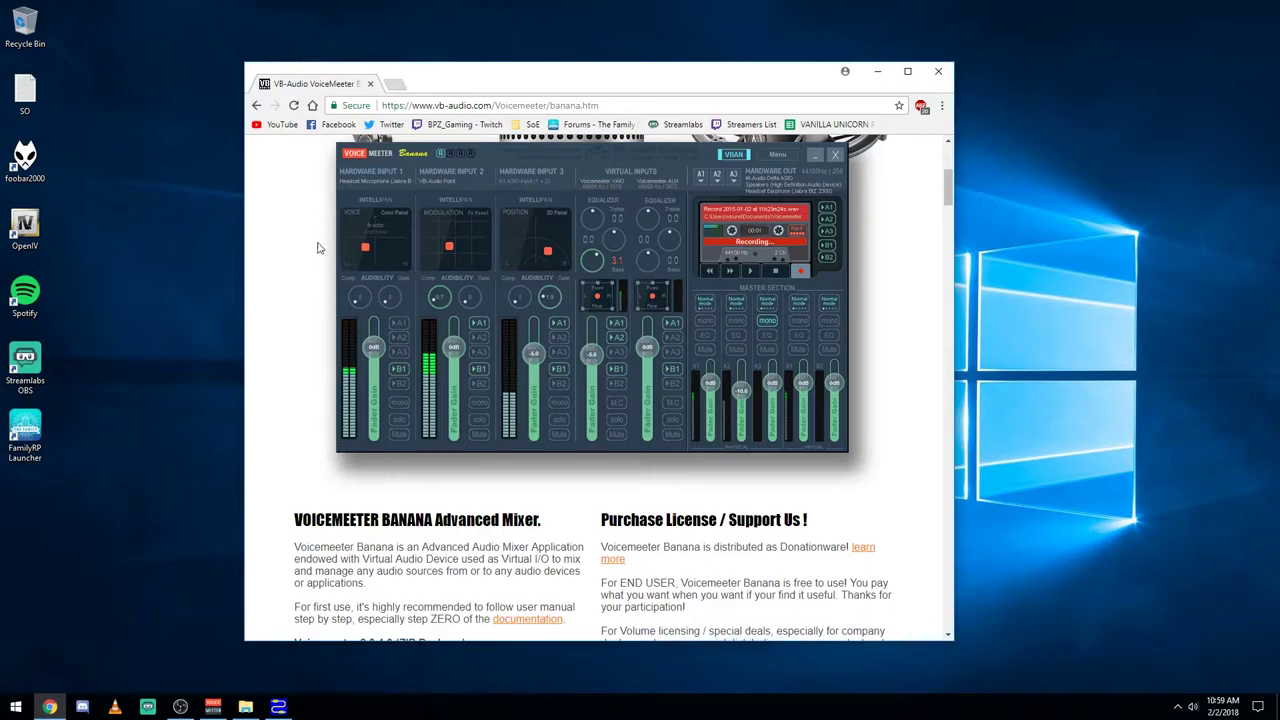
pyautogui.scroll(3, 321, 250)
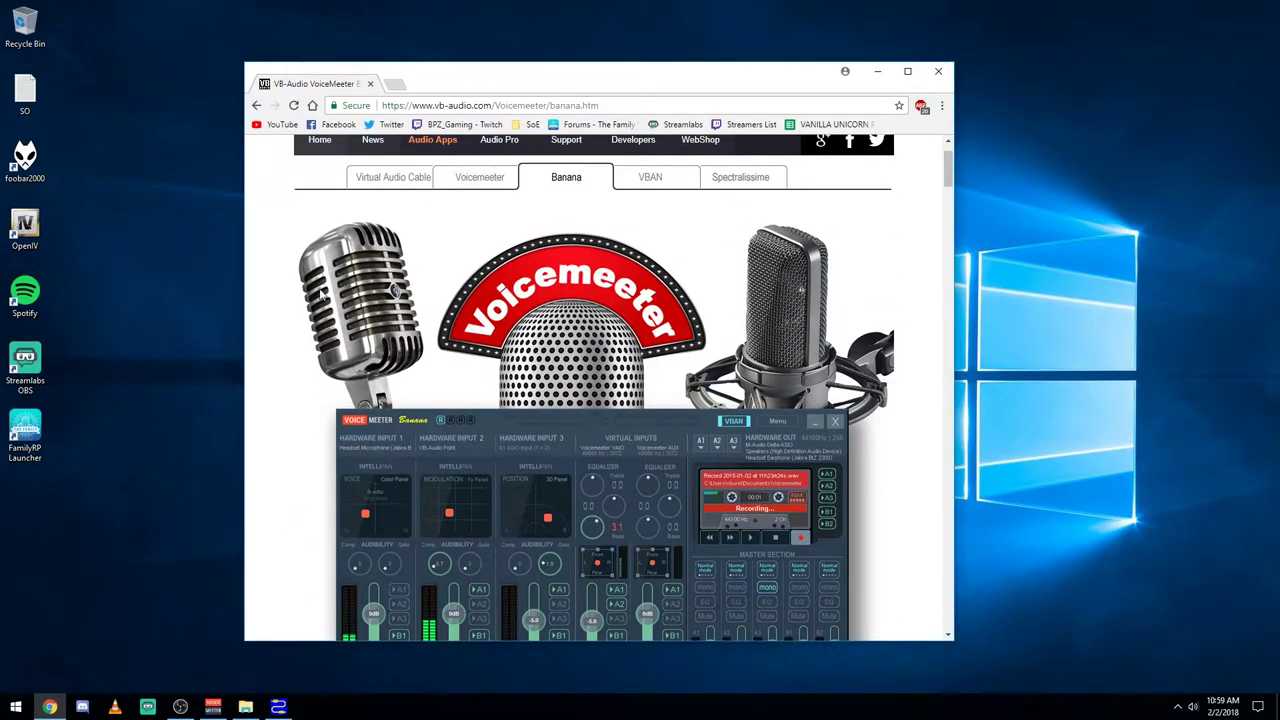
pyautogui.click(877, 71)
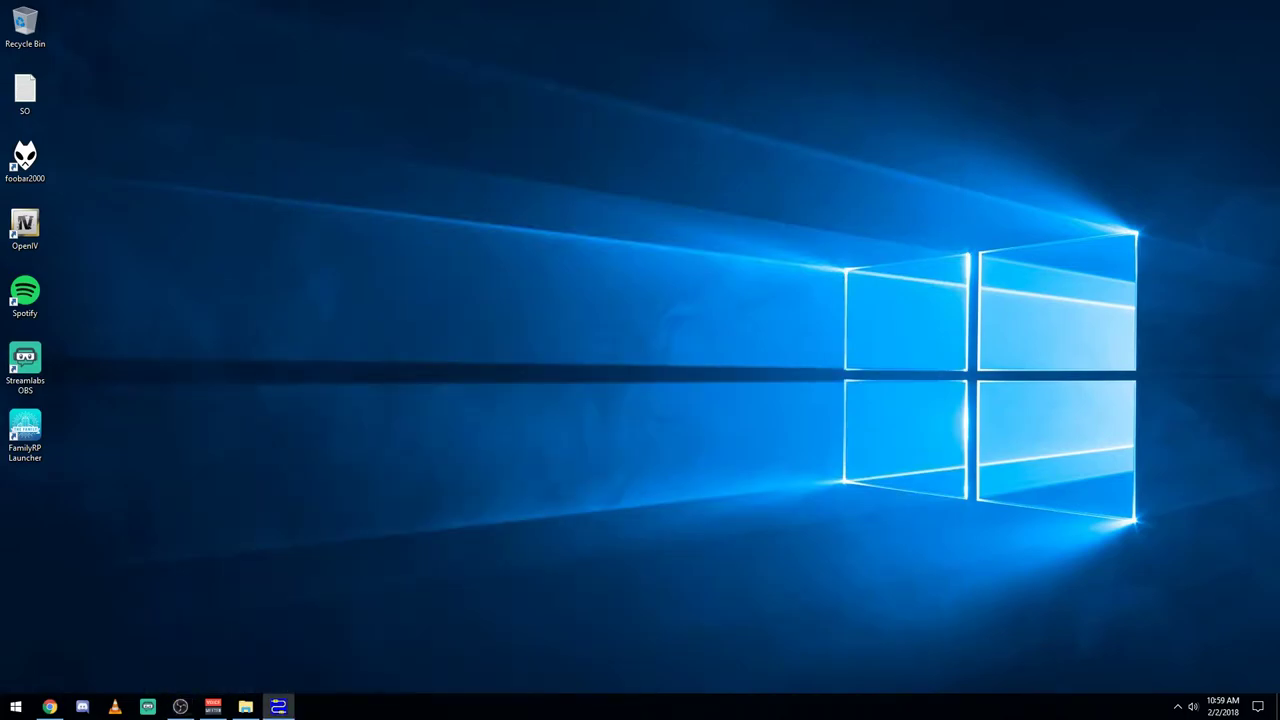
# Open the Virtual Audio Cable Control Panel, move it right, and view Cable 2's parameters.
pyautogui.click(278, 706)
pyautogui.moveTo(452, 157); pyautogui.dragTo(622, 181)
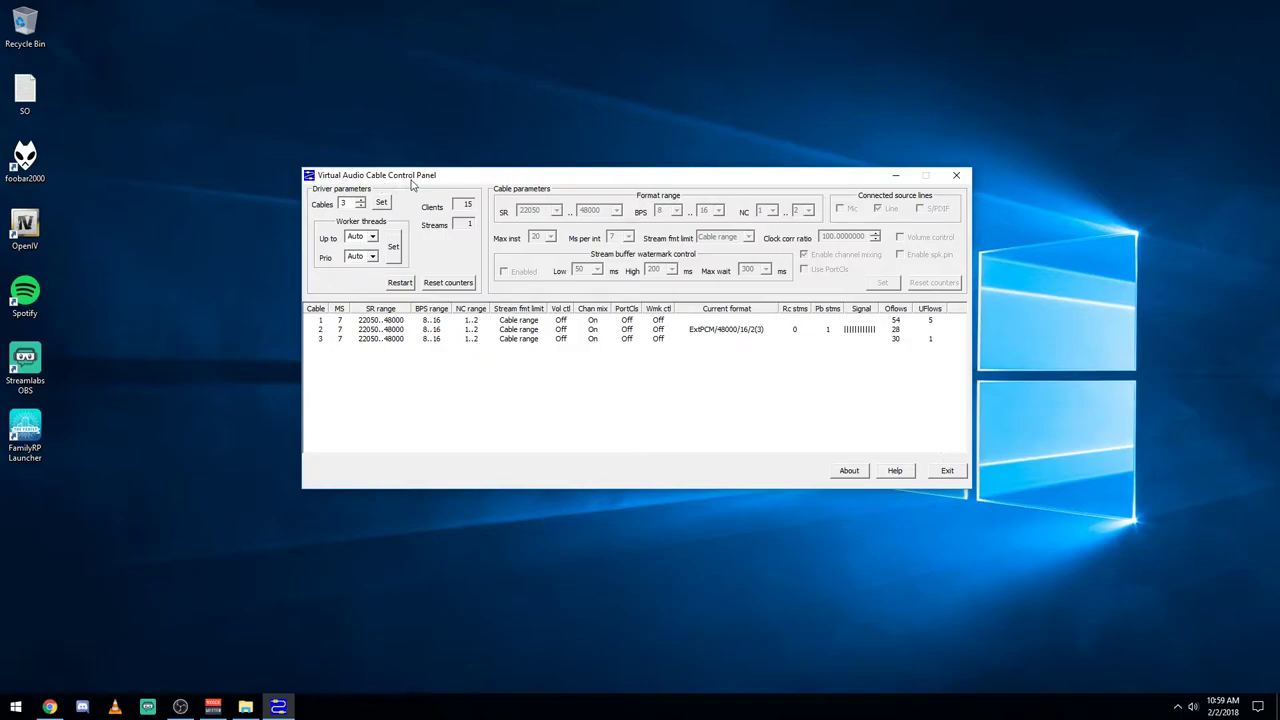
pyautogui.click(365, 328)
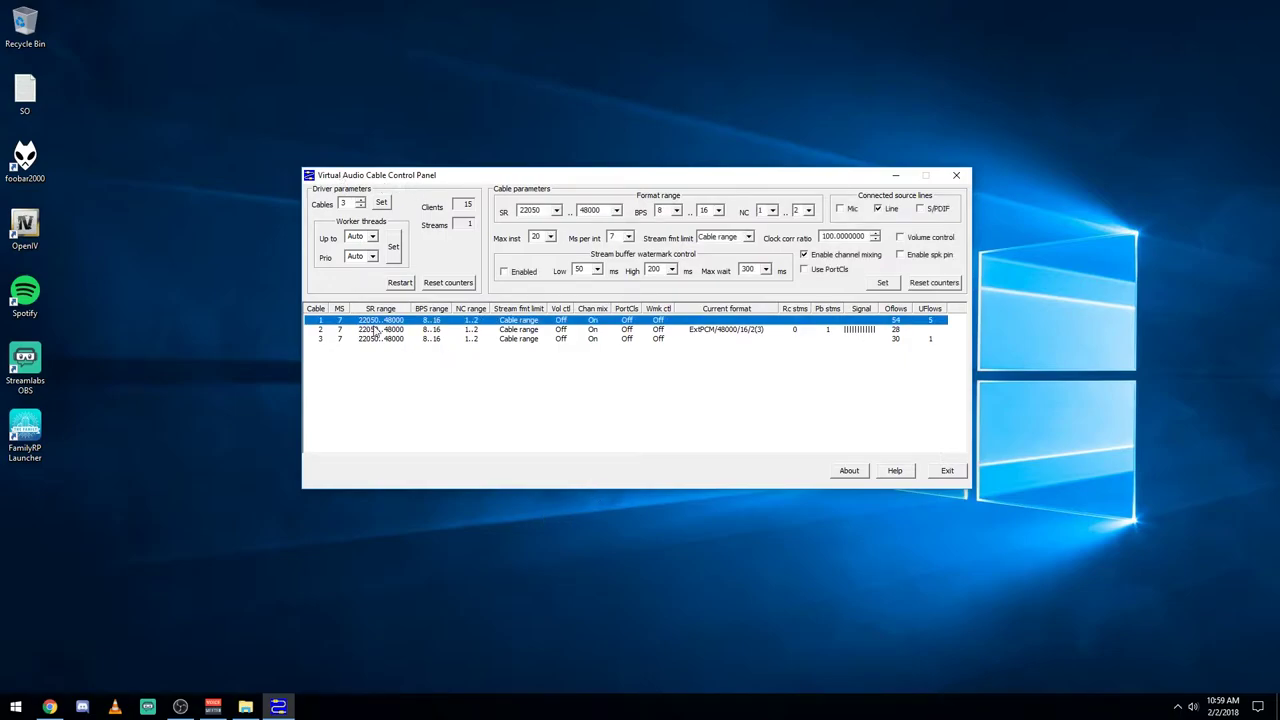
pyautogui.click(389, 362)
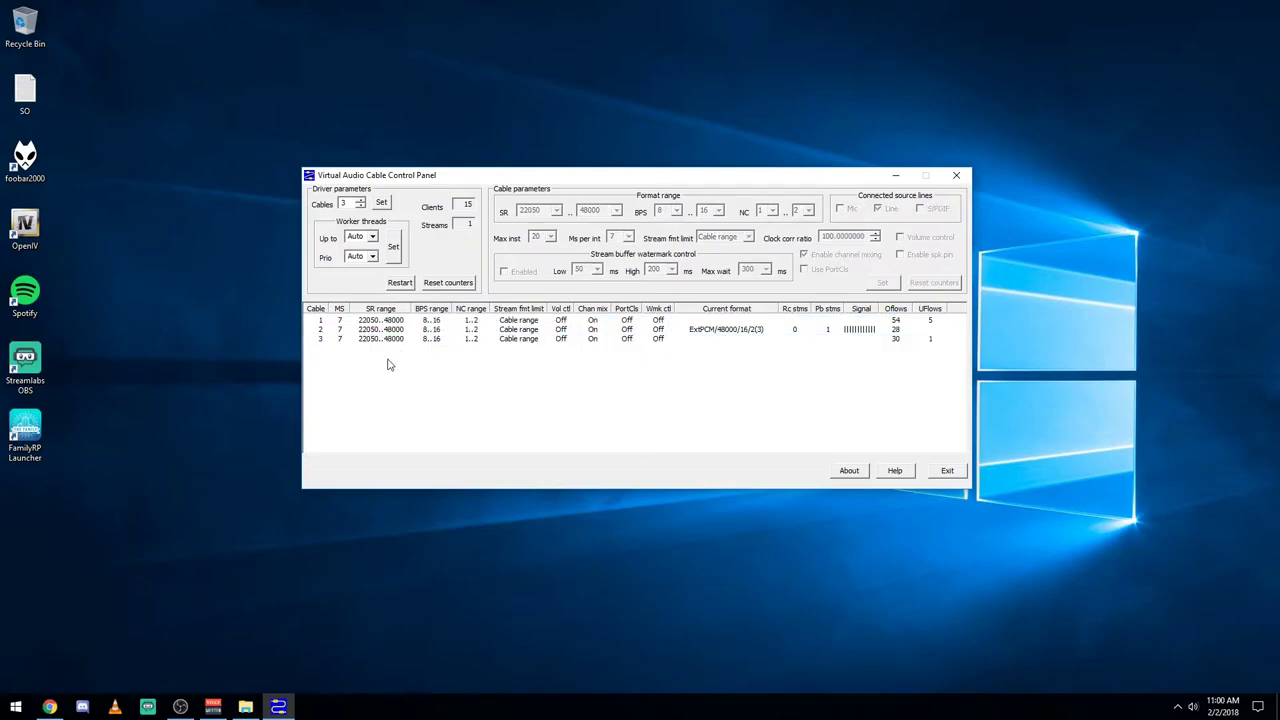
# Step through Cables 1, 2 and 3 to compare their settings.
pyautogui.click(402, 322)
pyautogui.click(401, 331)
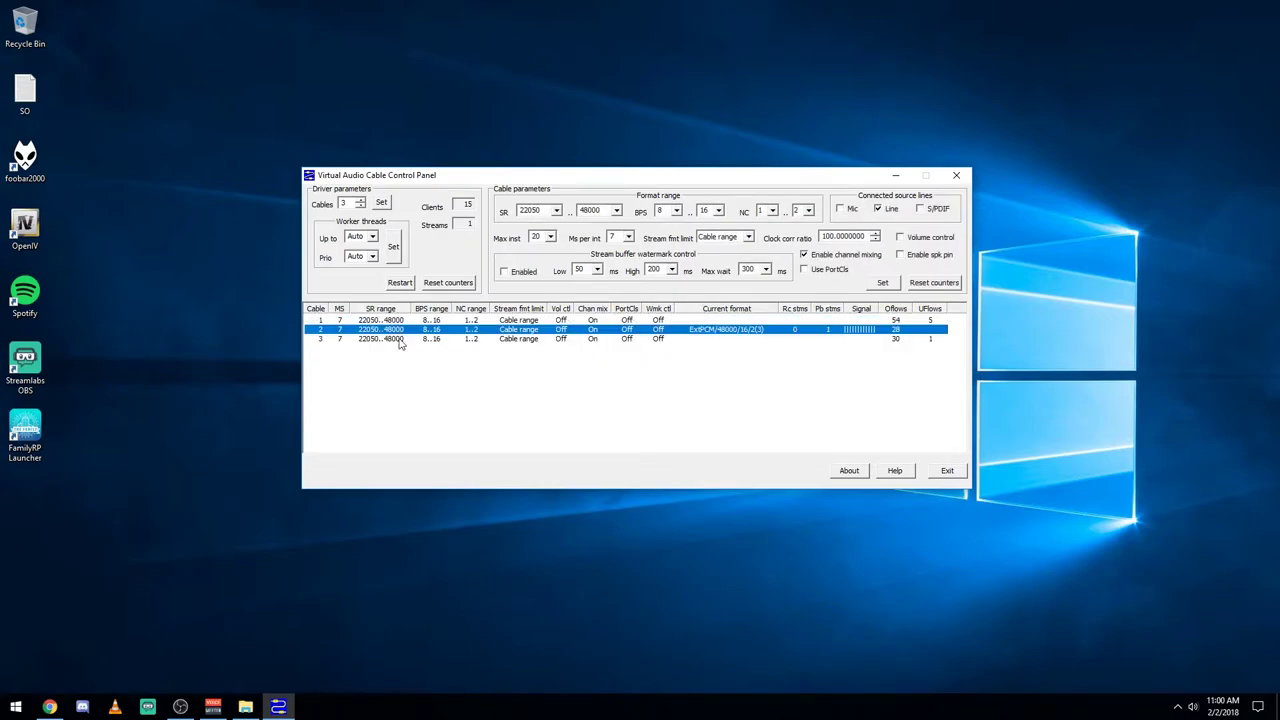
pyautogui.click(398, 340)
pyautogui.click(400, 330)
pyautogui.click(400, 321)
pyautogui.click(402, 330)
pyautogui.click(404, 340)
pyautogui.click(419, 380)
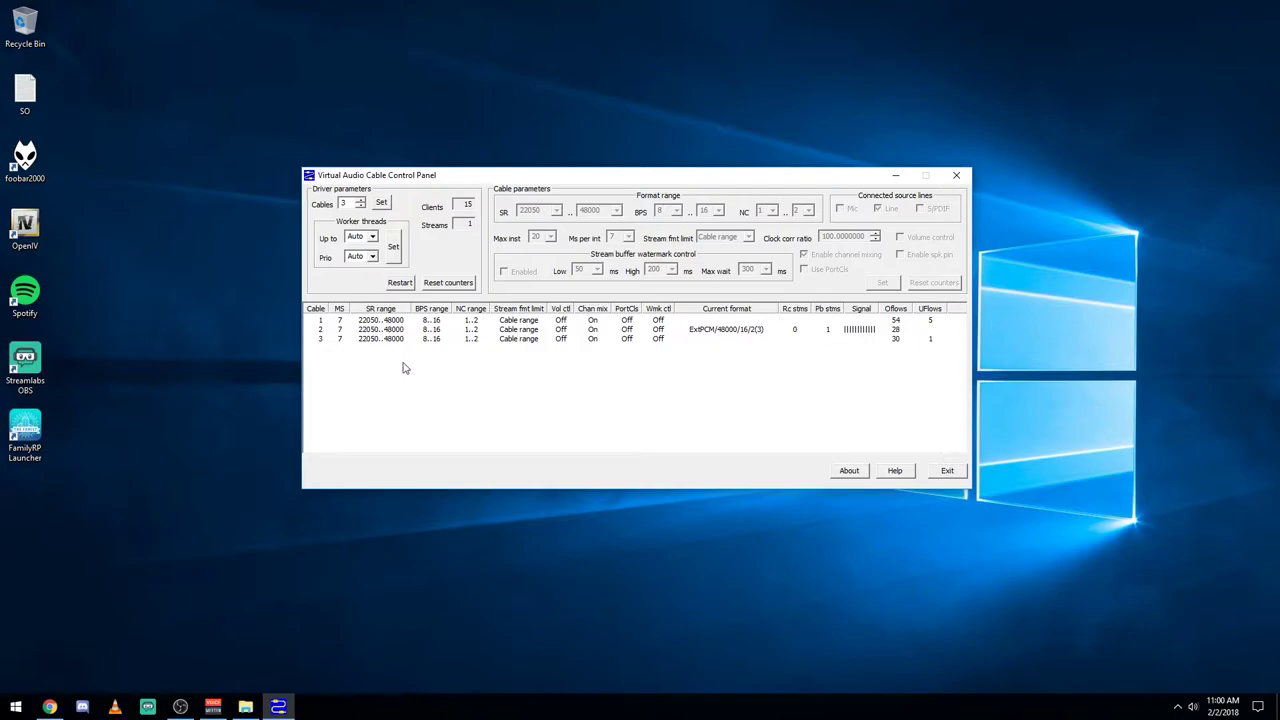
pyautogui.click(408, 323)
pyautogui.click(408, 365)
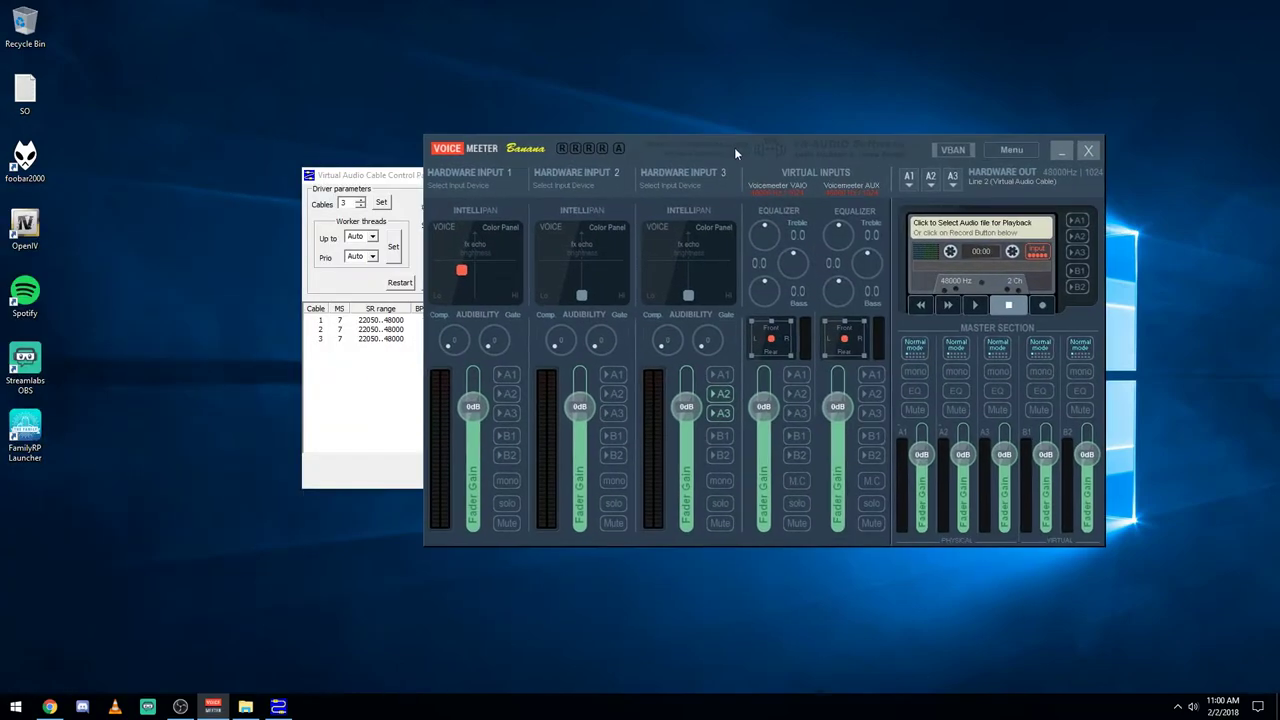
# Move the Voicemeeter Banana mixer left and turn off A2 and A3 on Hardware Input 3.
pyautogui.moveTo(734, 147); pyautogui.dragTo(592, 57)
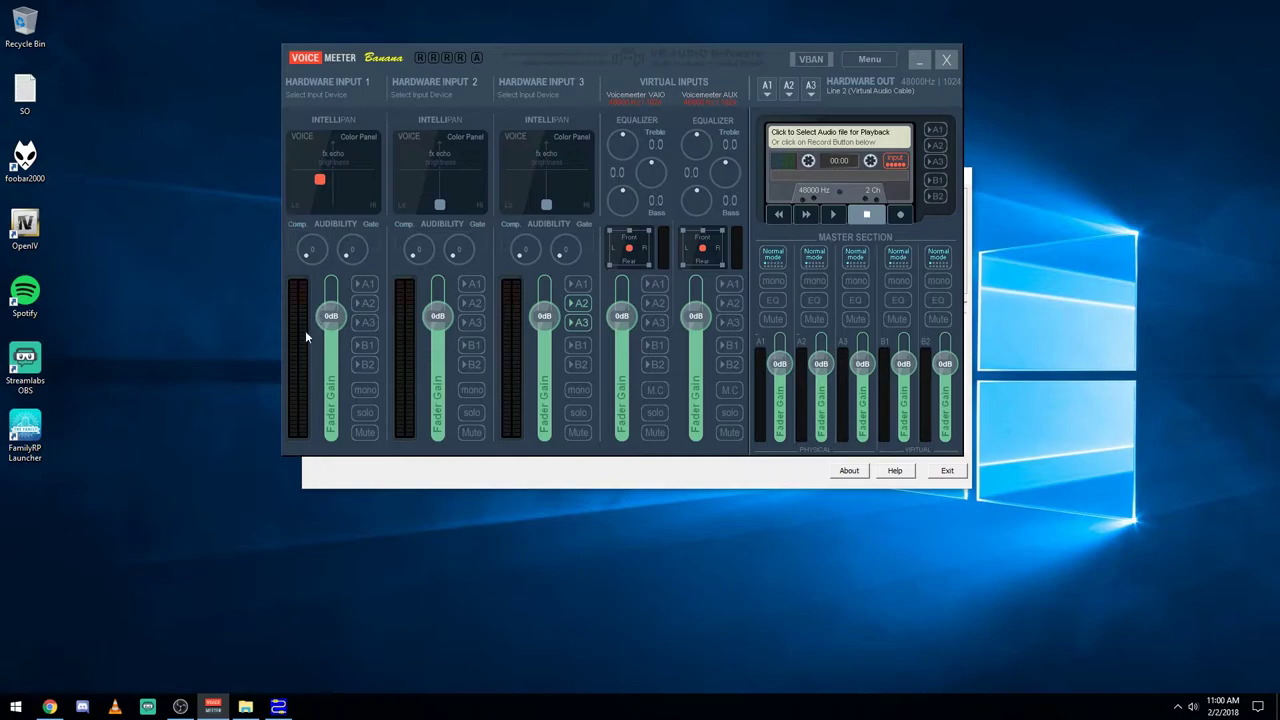
pyautogui.click(577, 304)
pyautogui.click(578, 322)
# Assign MME: Microphone (Blue Snowball) to Hardware Input 1 and MME: Line 1 (Virtual Audio Cable) to Input 2.
pyautogui.click(335, 83)
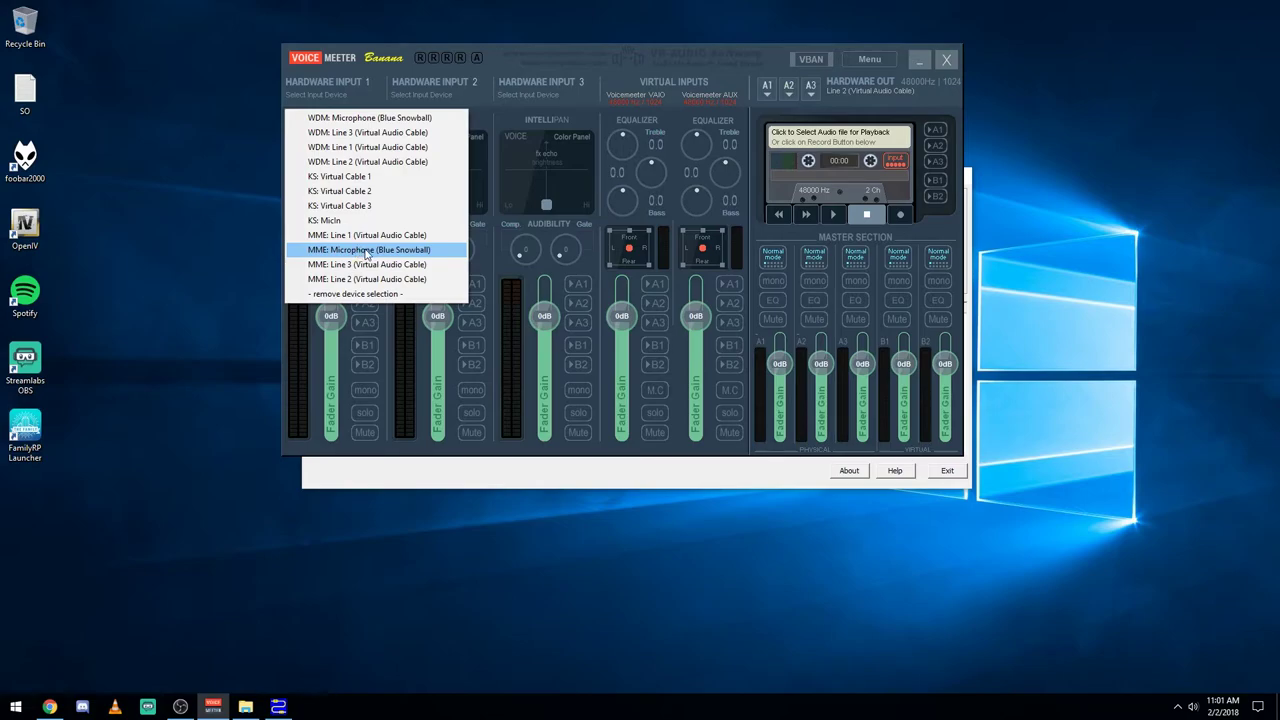
pyautogui.click(366, 250)
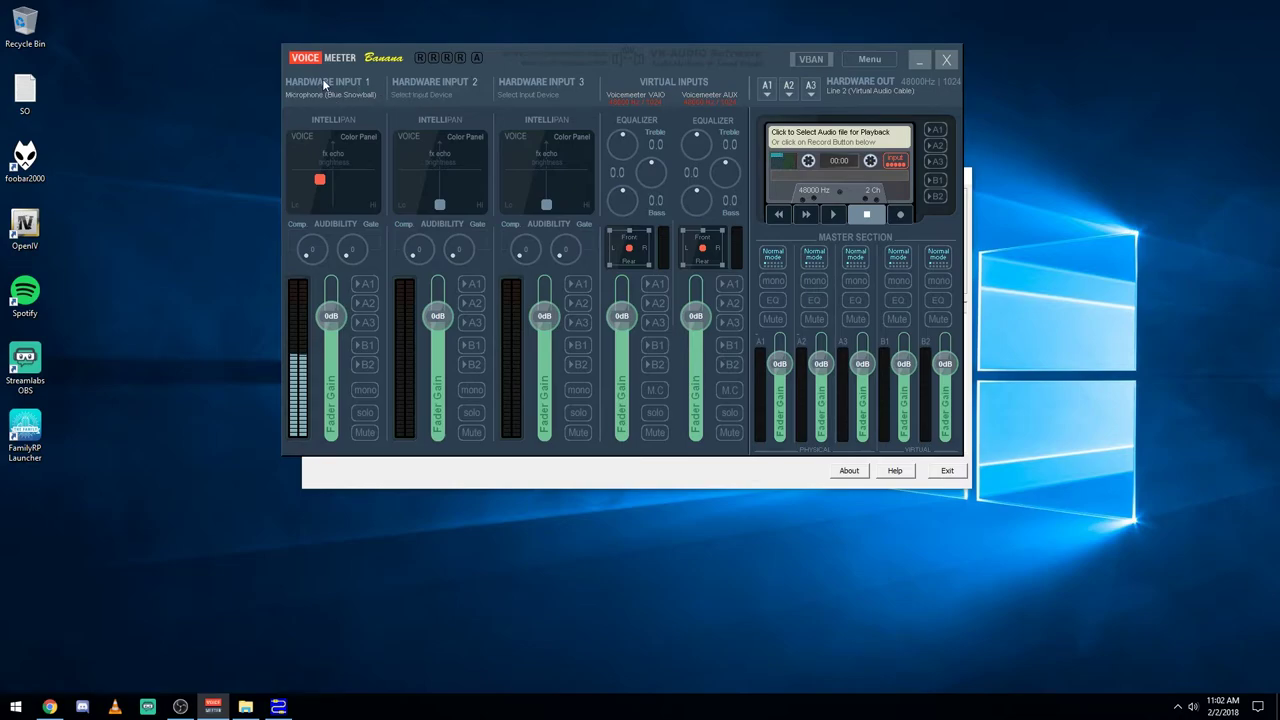
pyautogui.click(412, 87)
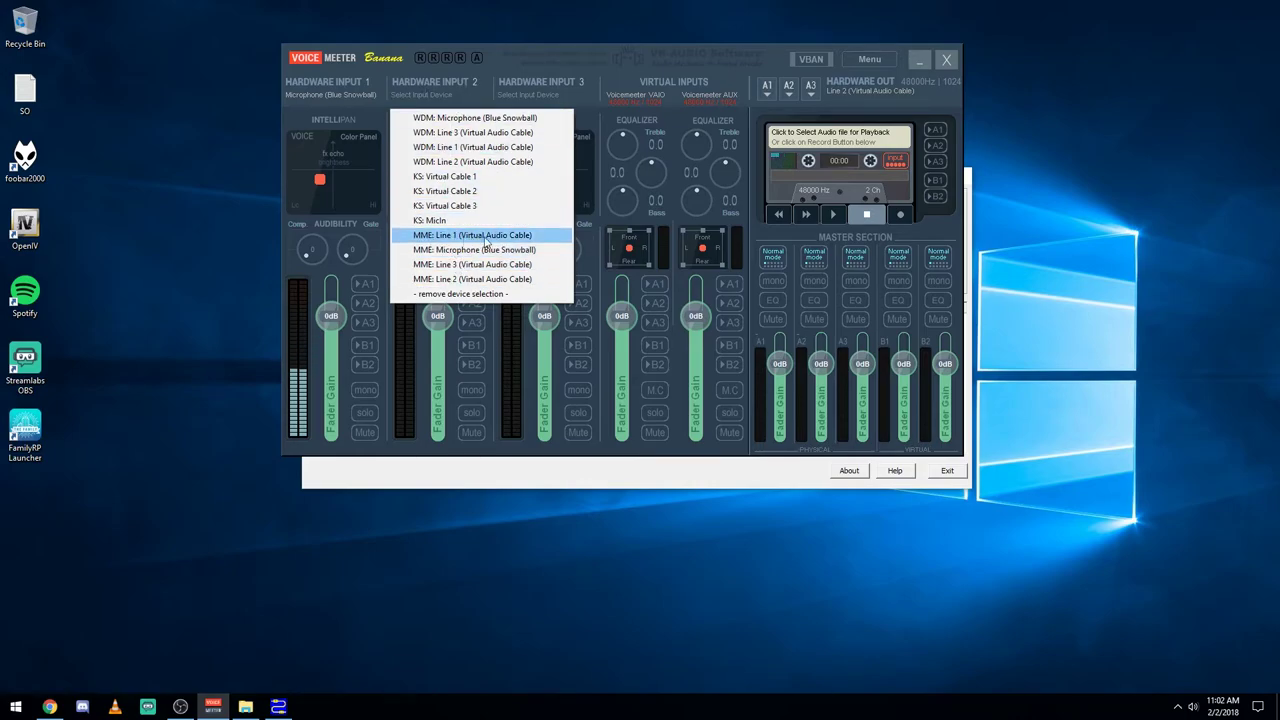
pyautogui.click(436, 240)
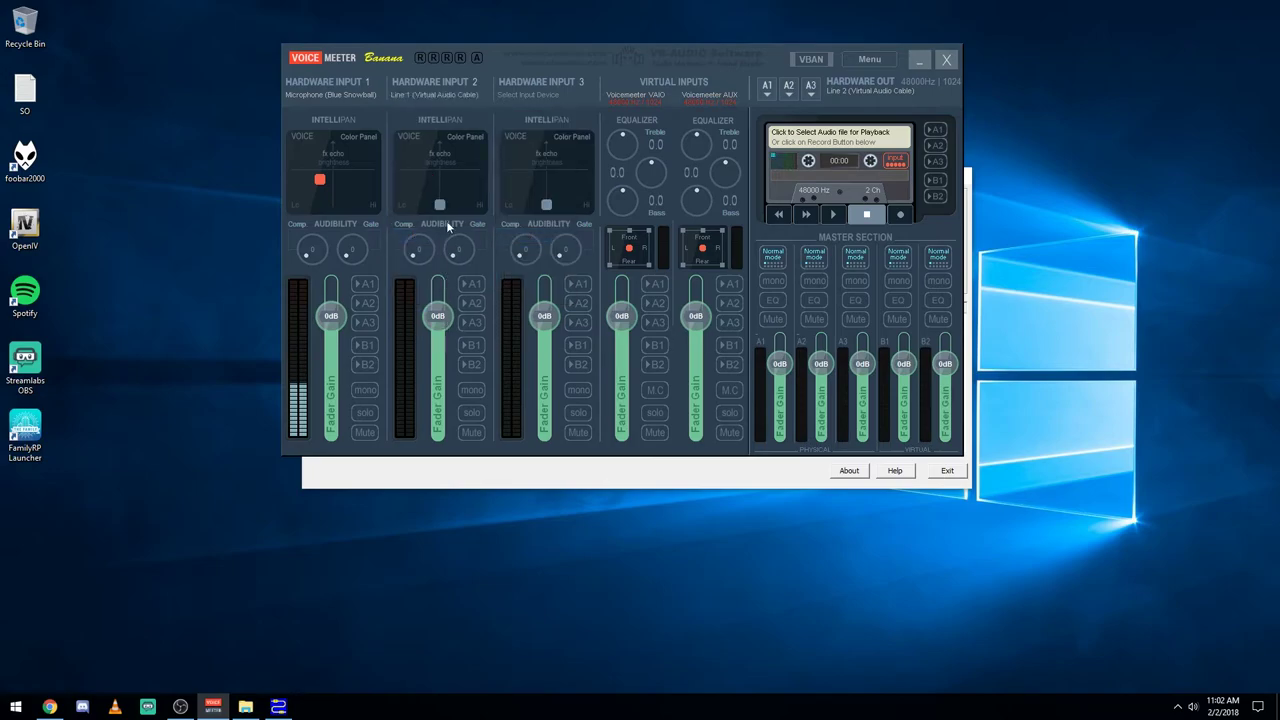
# Launch foobar2000 and resize its window smaller and taller.
pyautogui.doubleClick(25, 158)
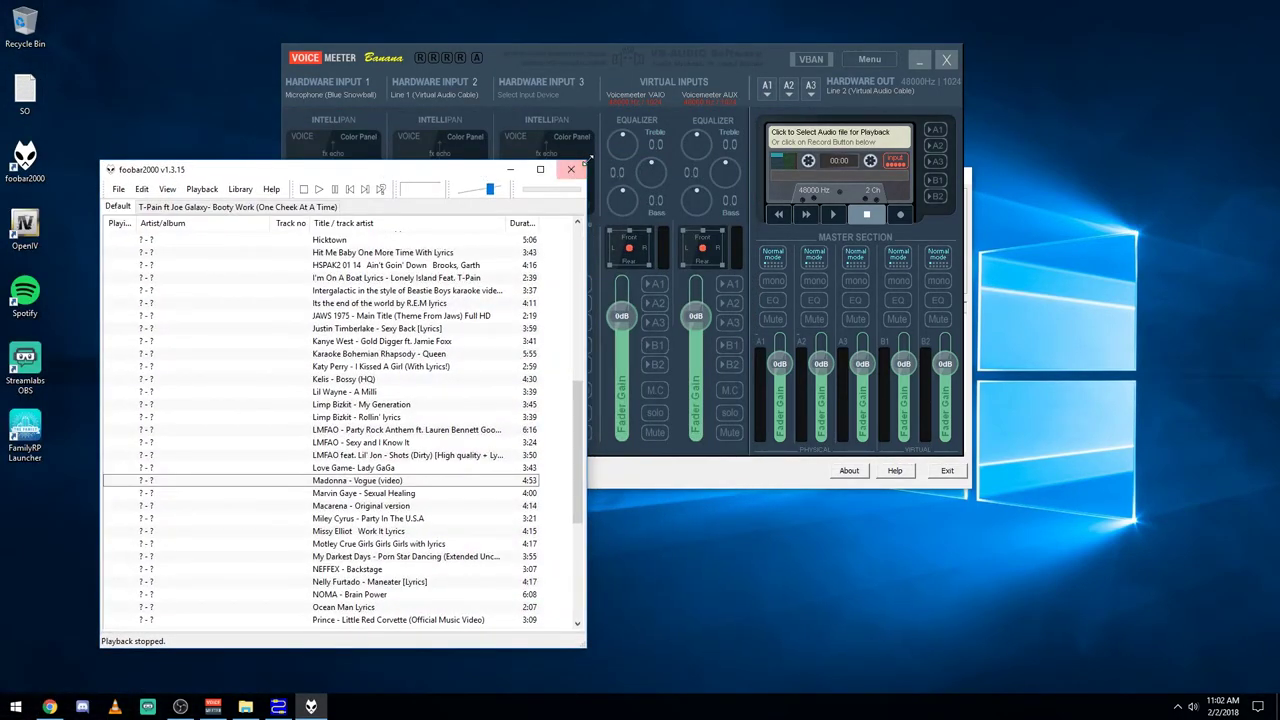
pyautogui.moveTo(588, 160); pyautogui.dragTo(500, 252)
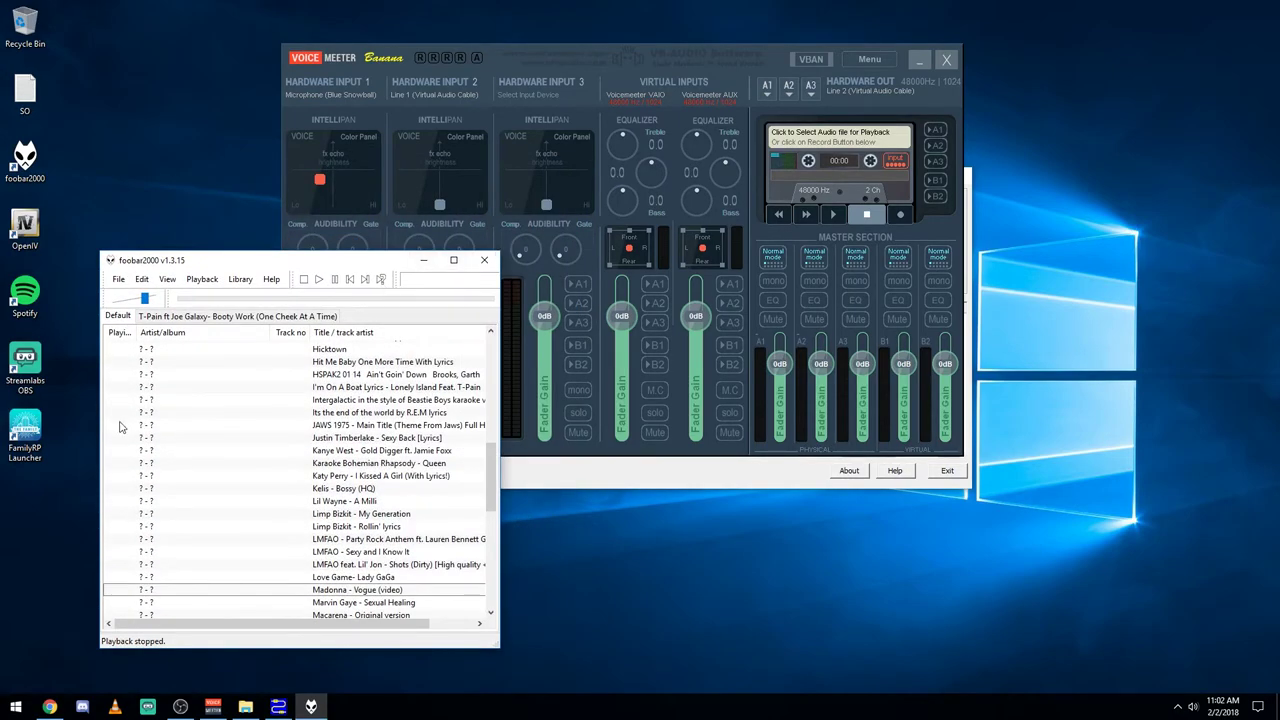
pyautogui.moveTo(95, 450); pyautogui.dragTo(115, 450)
pyautogui.moveTo(272, 254); pyautogui.dragTo(272, 200)
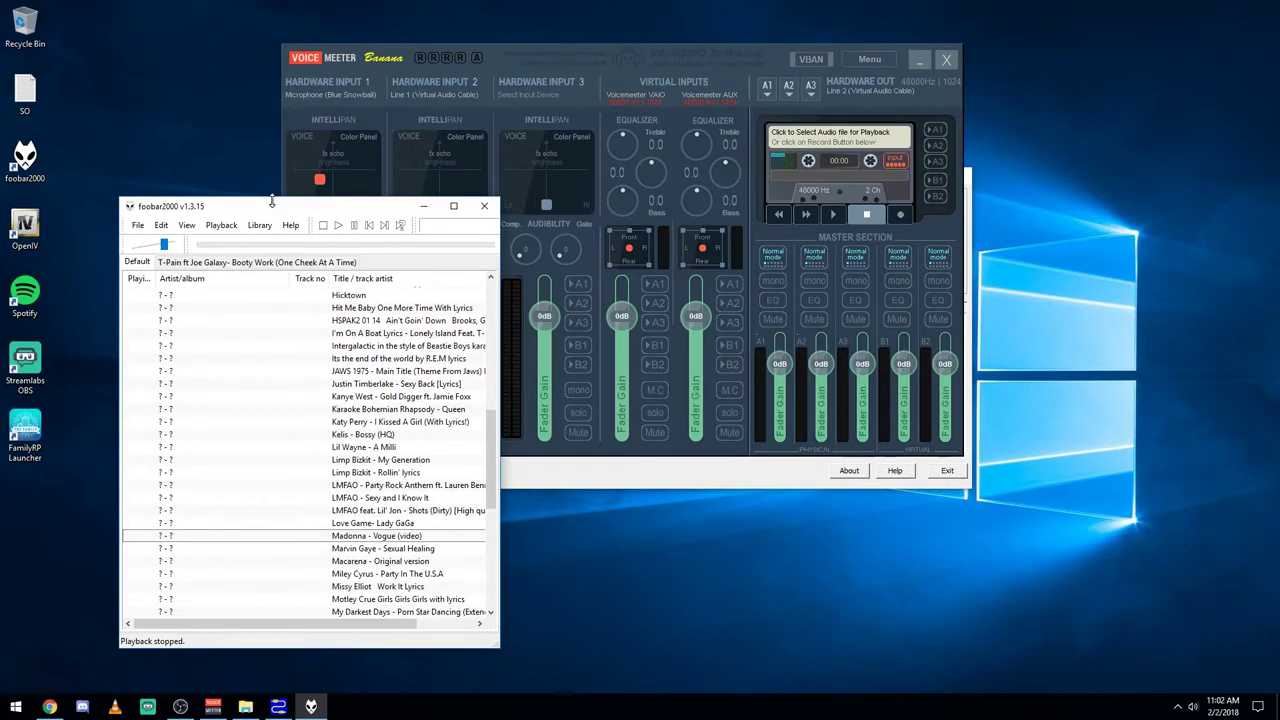
# Set foobar2000's playback output device to Line 1 (Virtual Audio Cable) and confirm with OK.
pyautogui.click(138, 225)
pyautogui.click(172, 373)
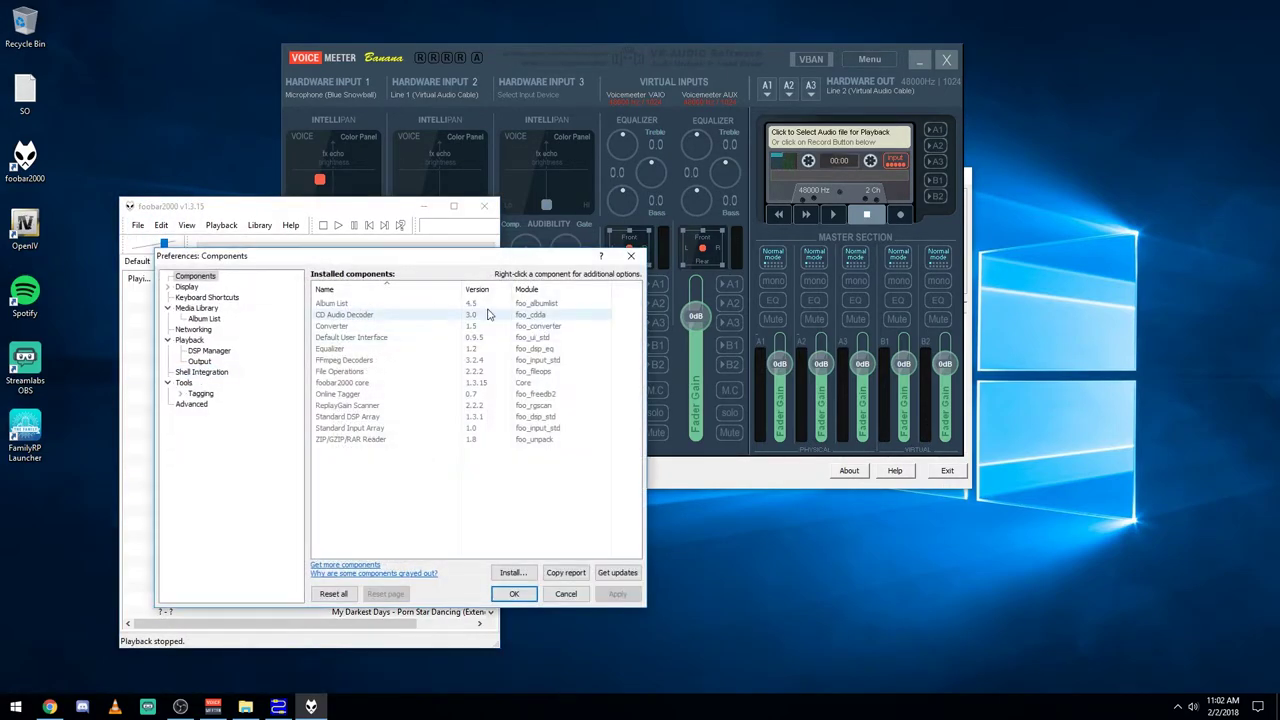
pyautogui.click(200, 362)
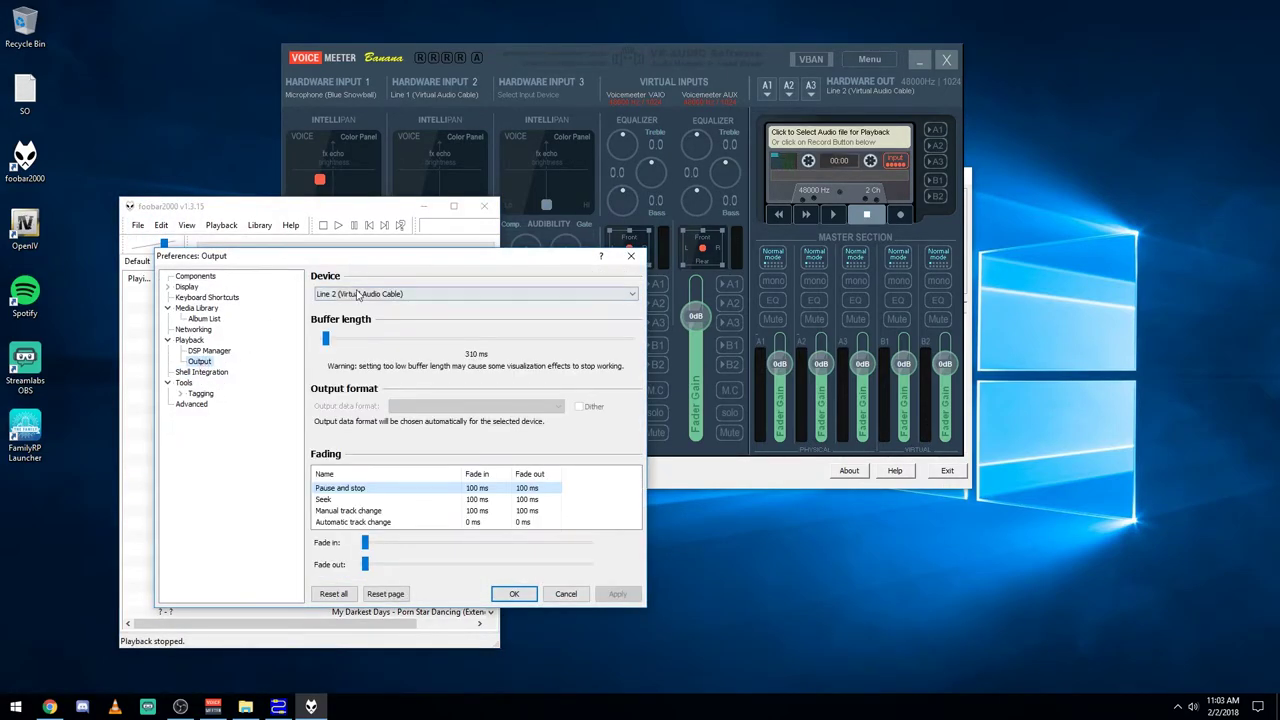
pyautogui.click(390, 294)
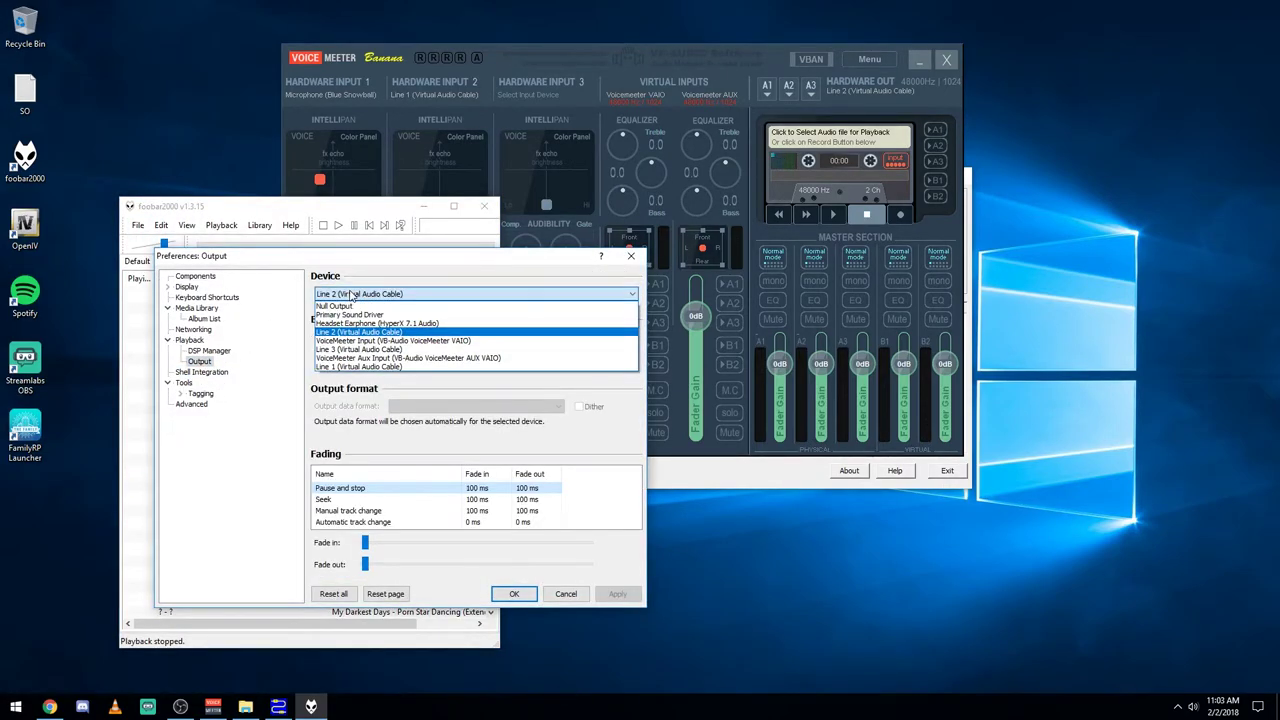
pyautogui.click(341, 367)
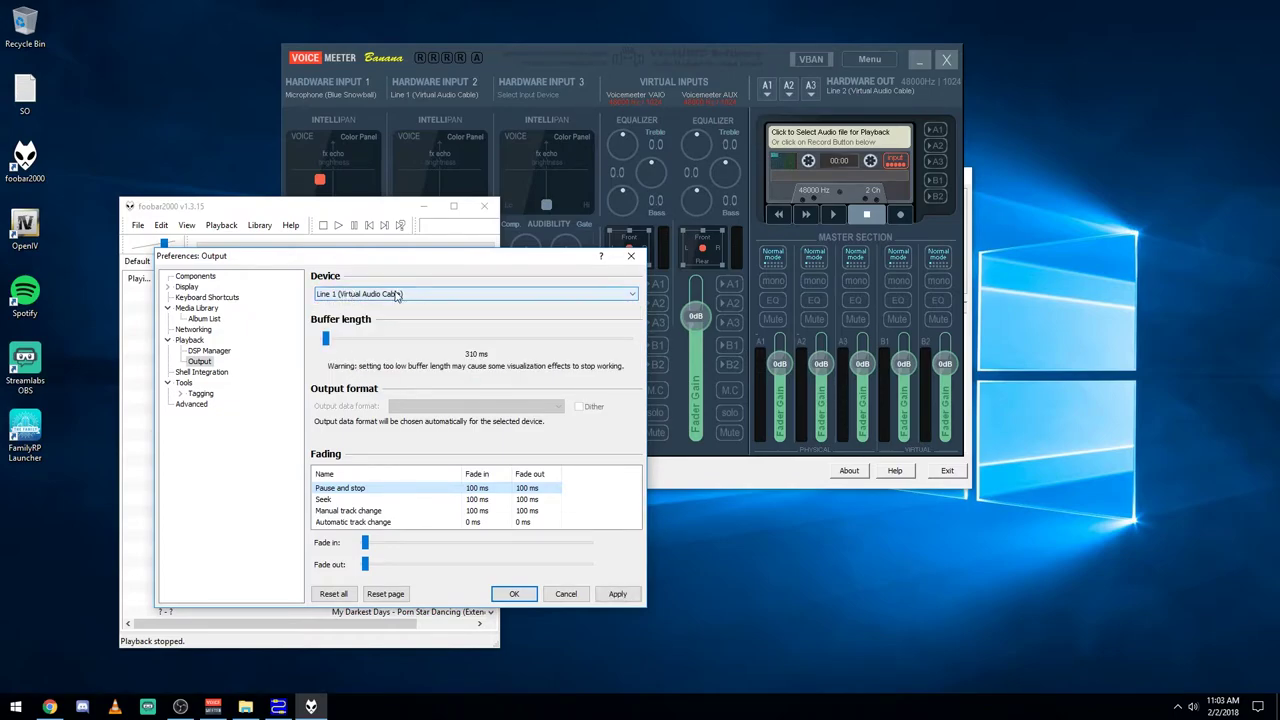
pyautogui.click(520, 595)
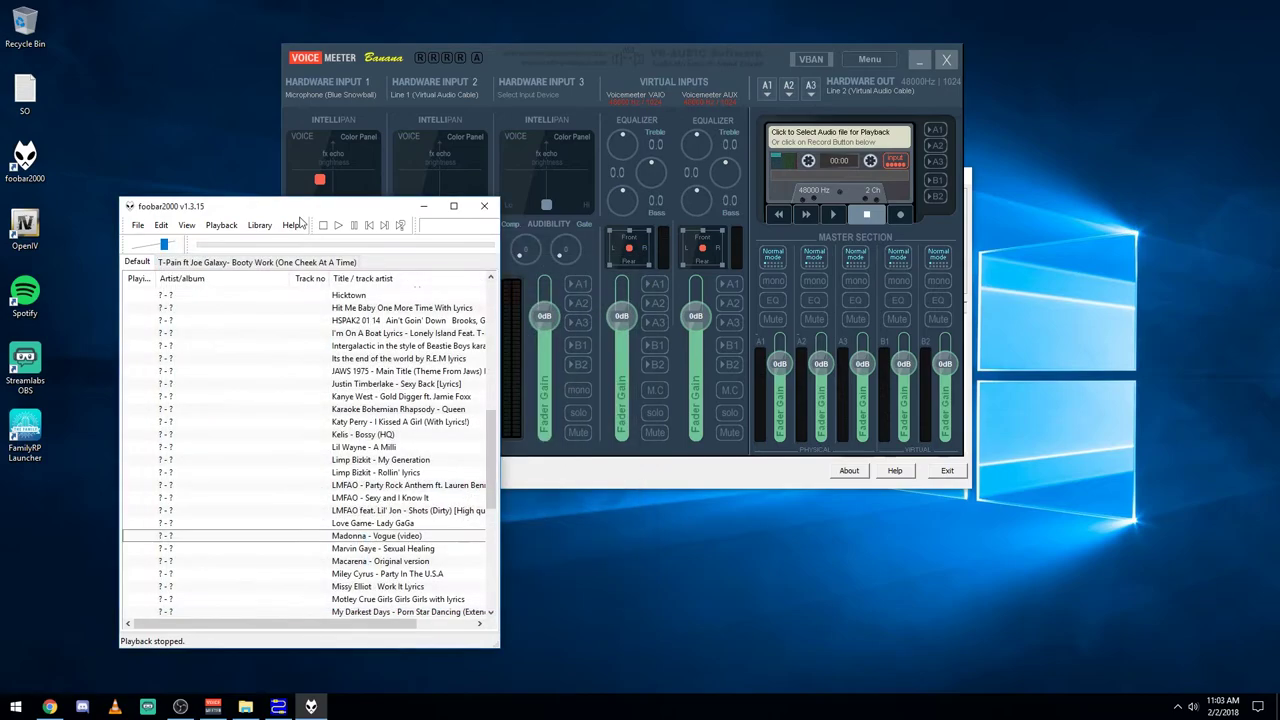
# Close the browser, shift foobar2000 slightly left and move Voicemeeter to the right.
pyautogui.moveTo(300, 207); pyautogui.dragTo(232, 207)
pyautogui.click(622, 58)
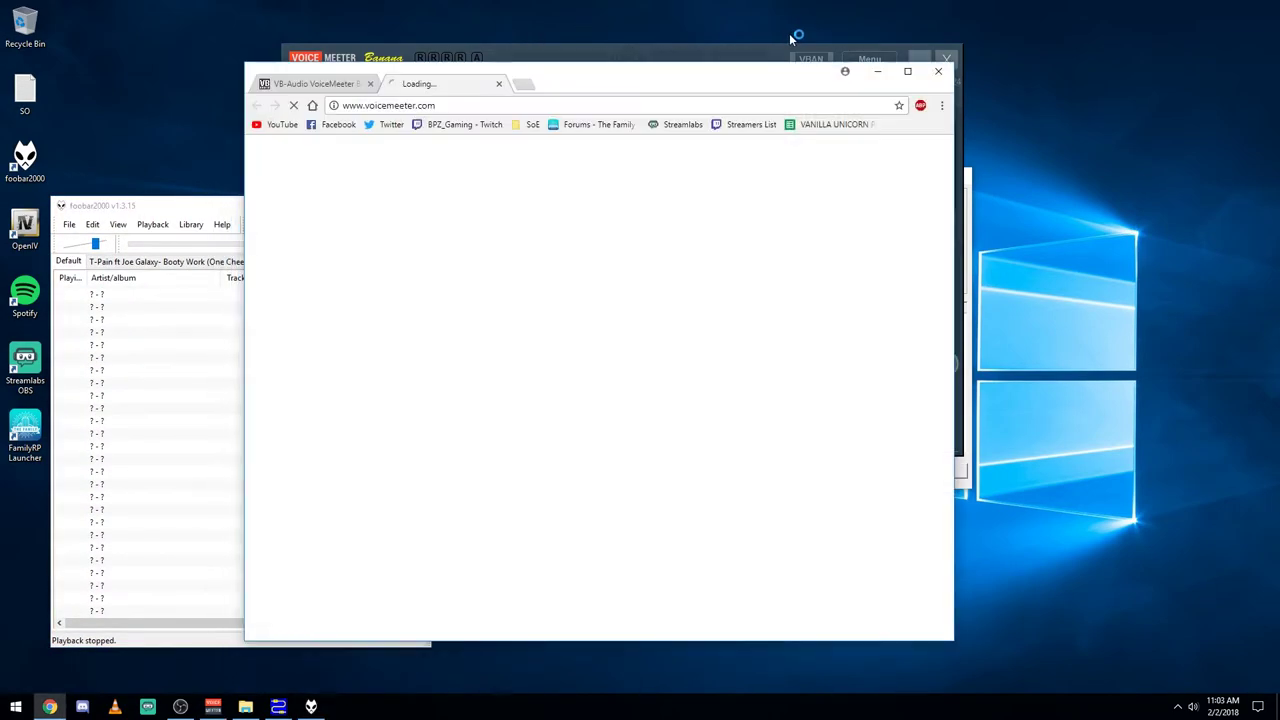
pyautogui.click(935, 73)
pyautogui.moveTo(772, 50); pyautogui.dragTo(954, 40)
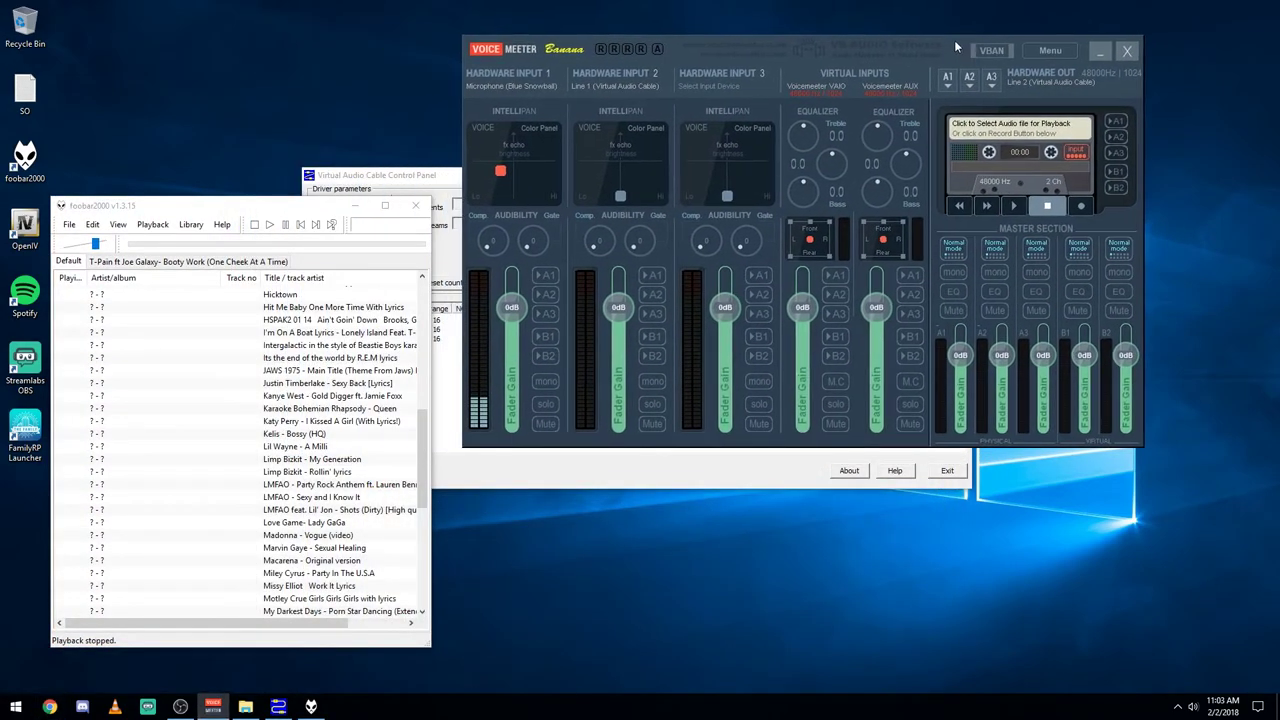
# Play Kanye West's Gold Digger in foobar2000 and show the A1 hardware output device list.
pyautogui.doubleClick(285, 398)
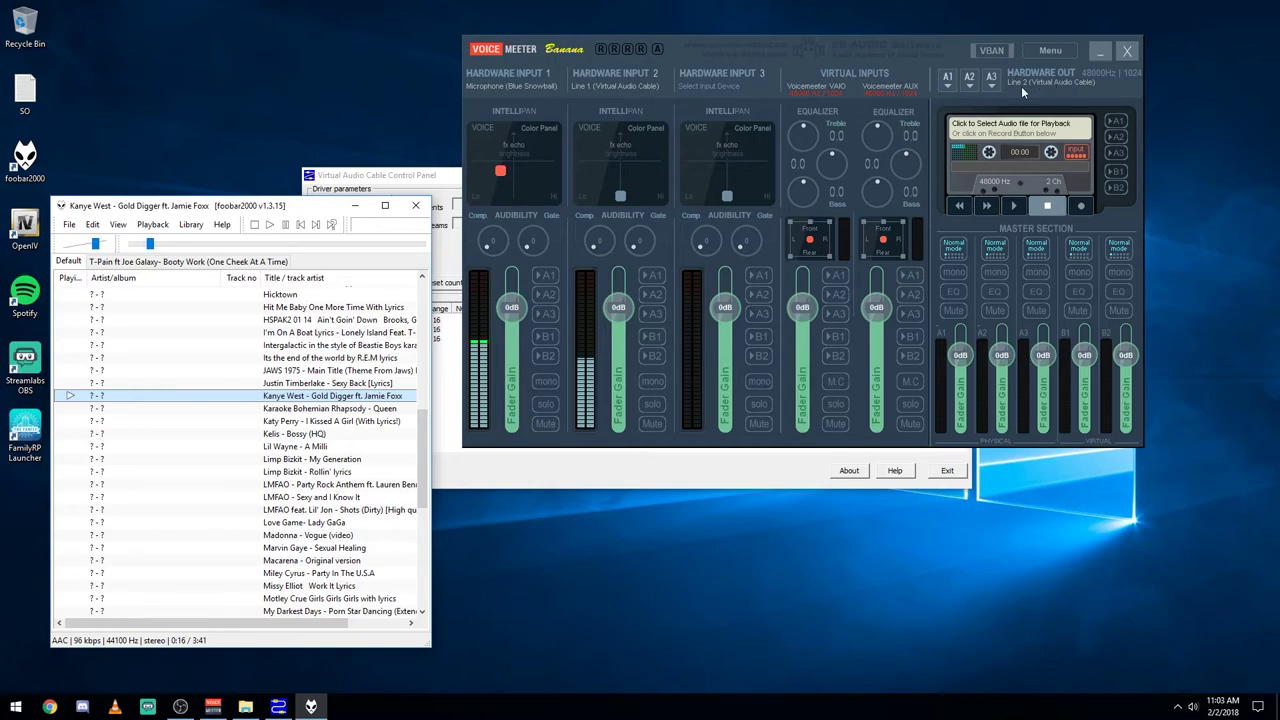
pyautogui.click(948, 84)
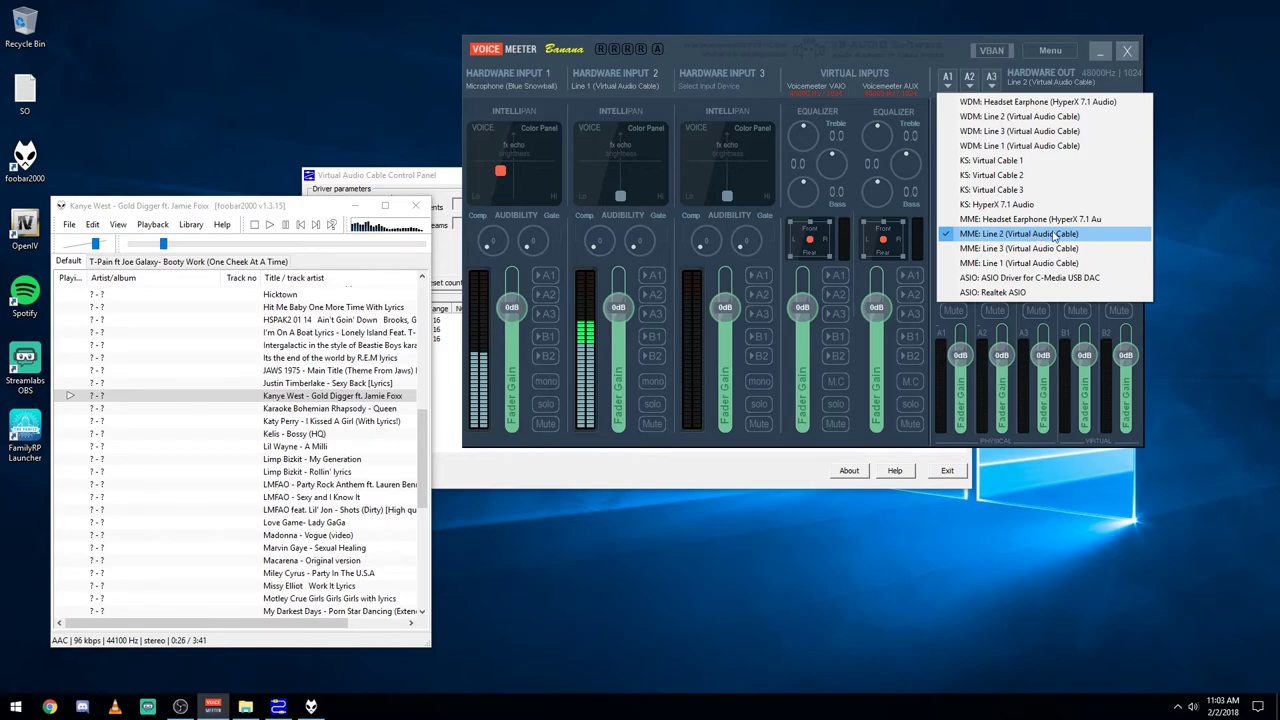
# Leave A1 on Line 2 and set A2 to MME: Headset Earphone (HyperX 7.1 Audio).
pyautogui.click(1100, 85)
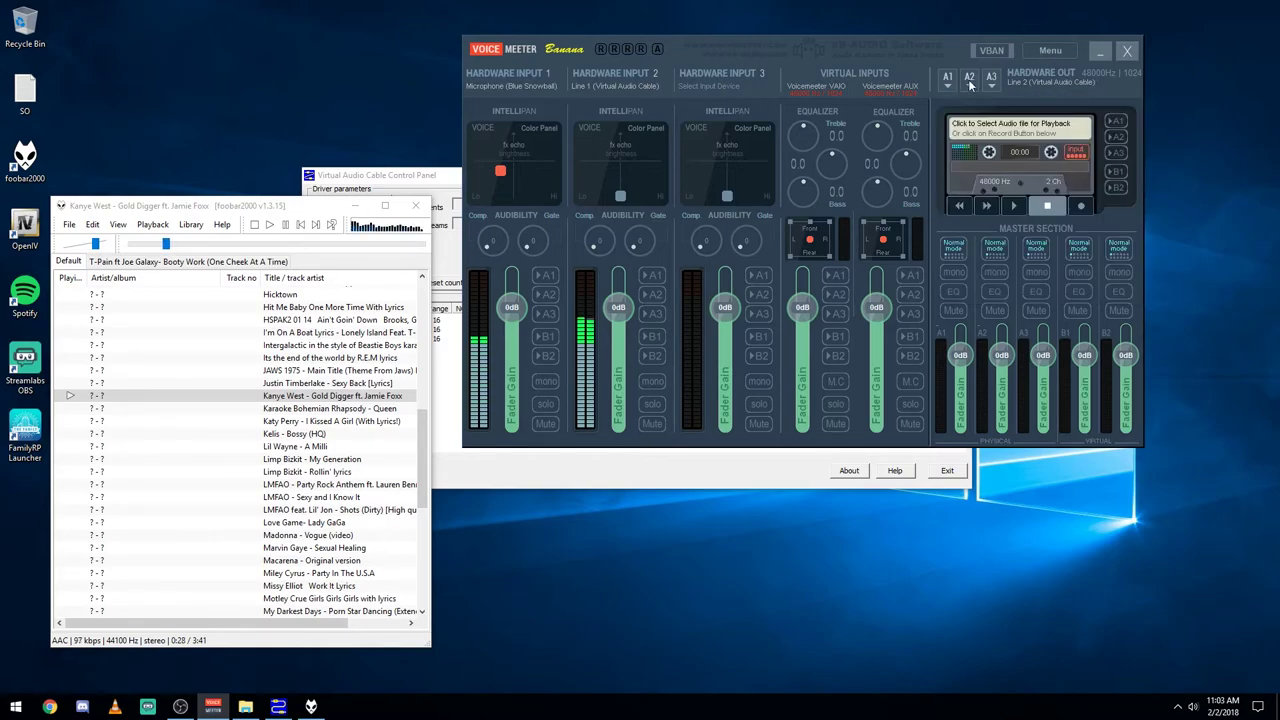
pyautogui.click(969, 80)
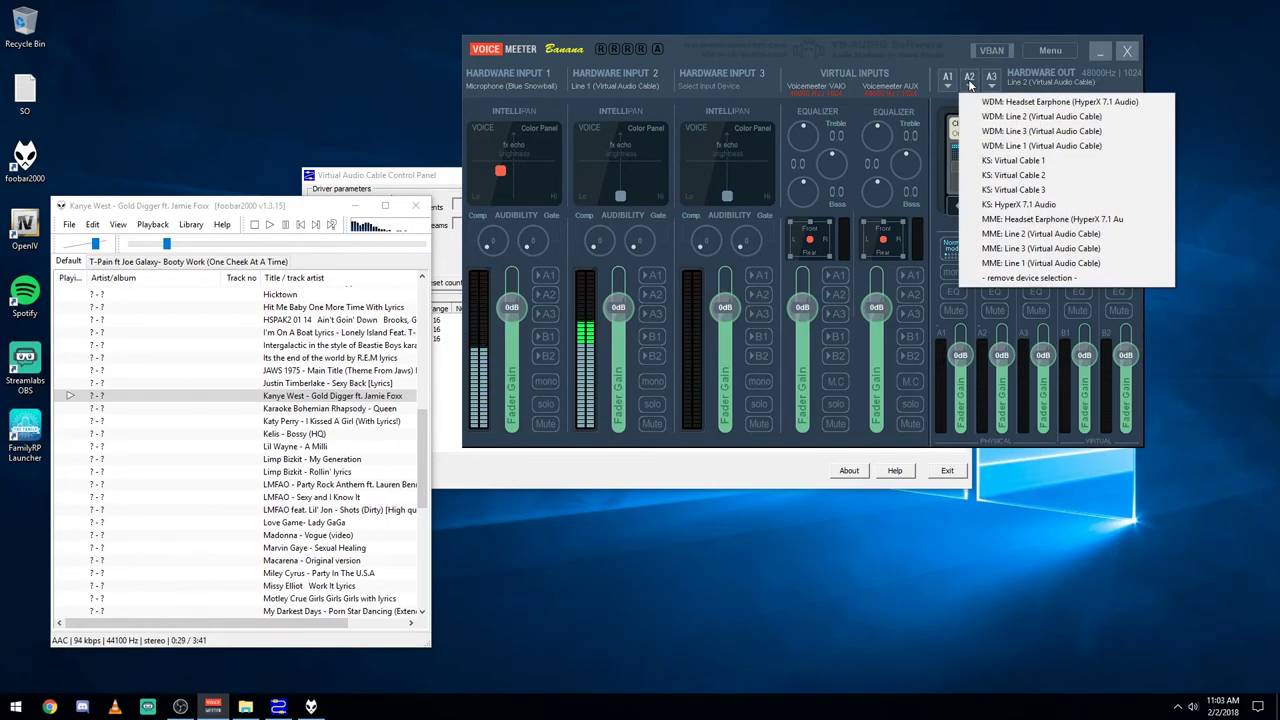
pyautogui.click(1050, 220)
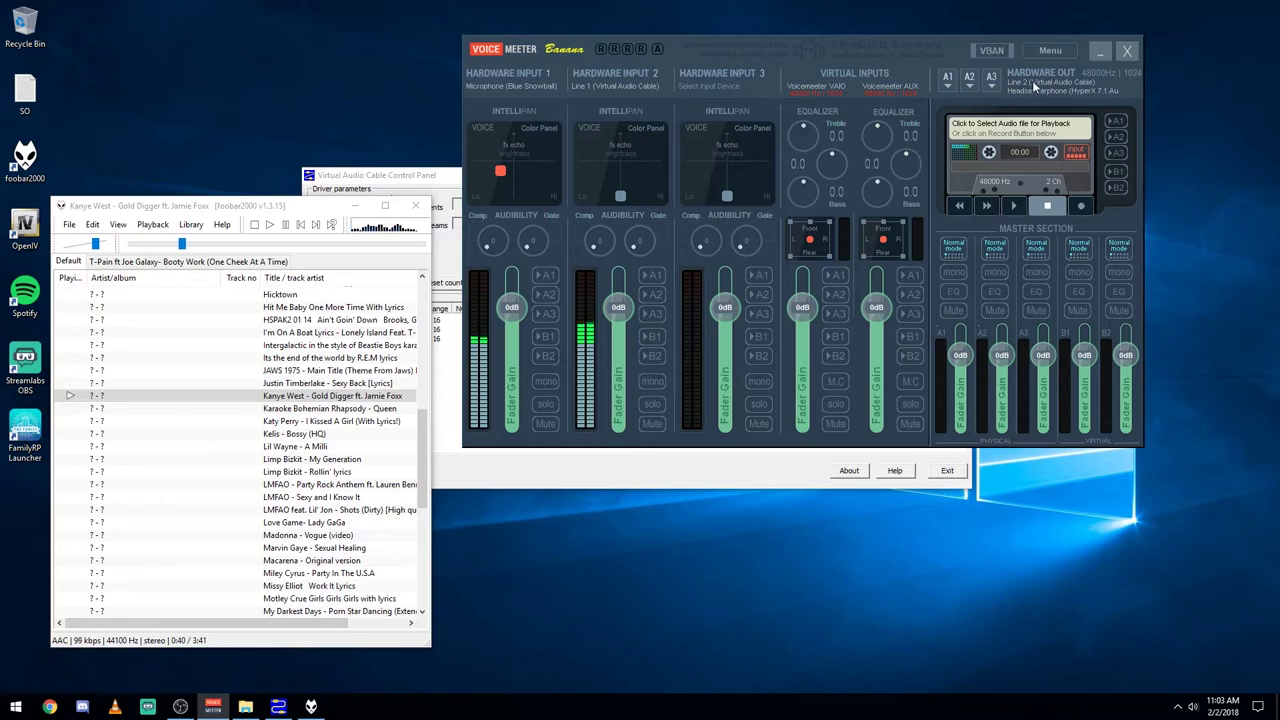
# Enable A1 on Hardware Input 1, toggle Input 2's A2 on and off, and open Input 3's device list.
pyautogui.click(545, 276)
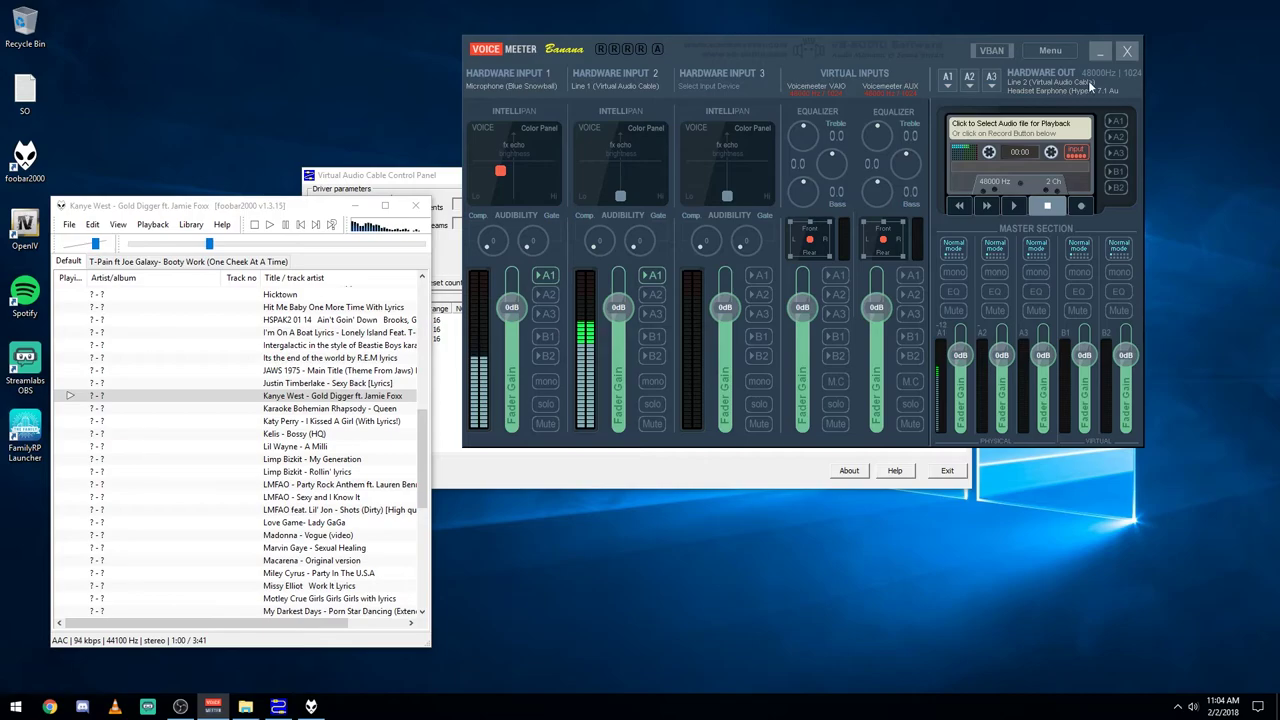
pyautogui.click(655, 296)
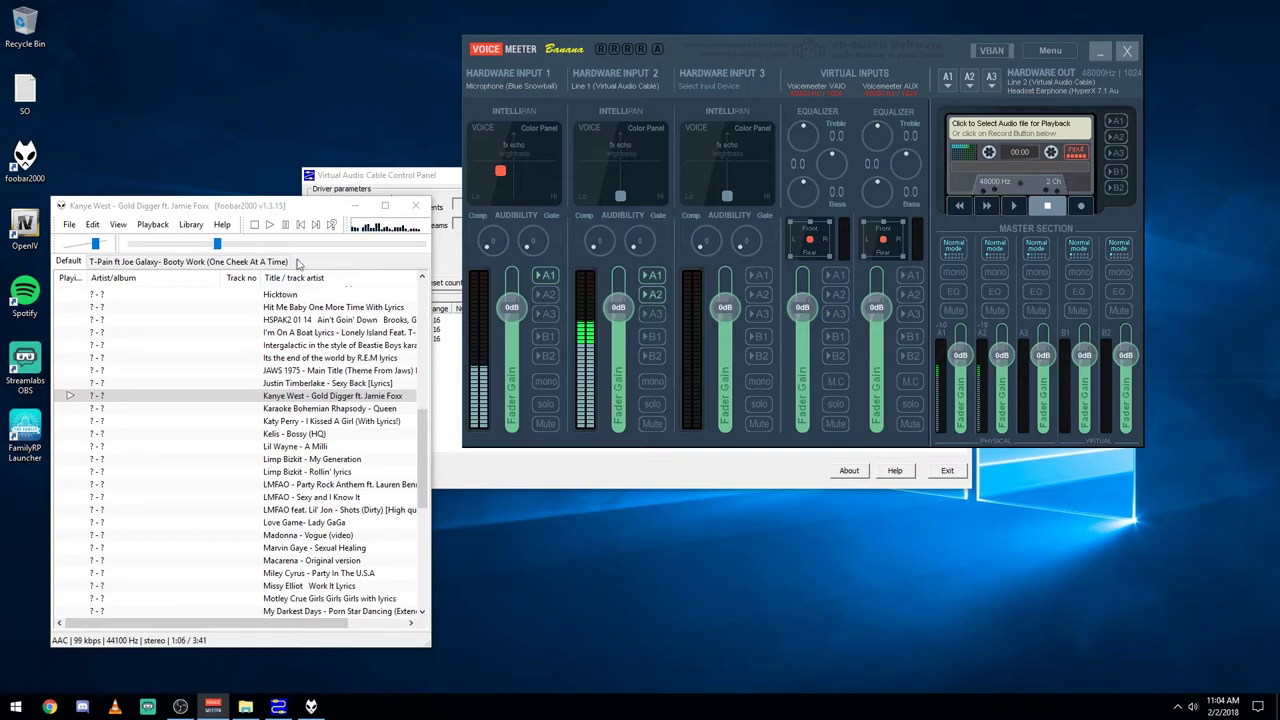
pyautogui.click(659, 298)
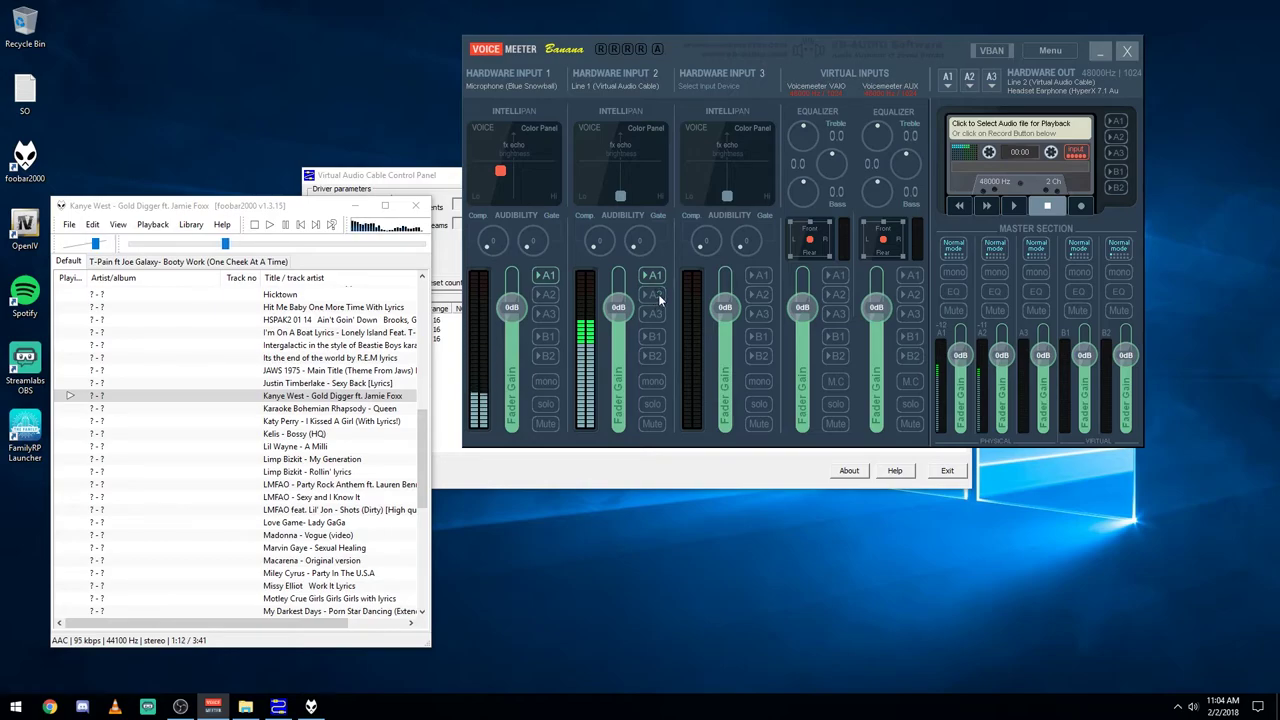
pyautogui.click(741, 79)
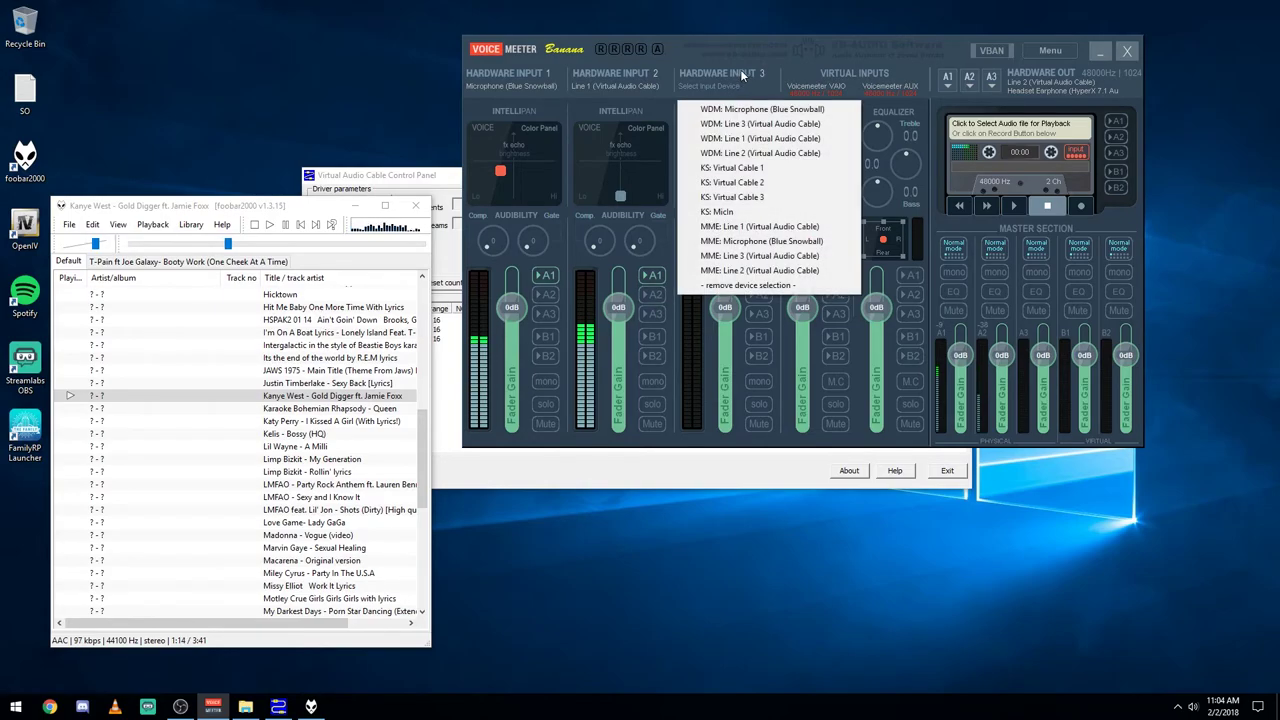
# Pause foobar2000, set Hardware Input 3 to Line 2 then remove it, and enable A2 on Input 2.
pyautogui.click(760, 272)
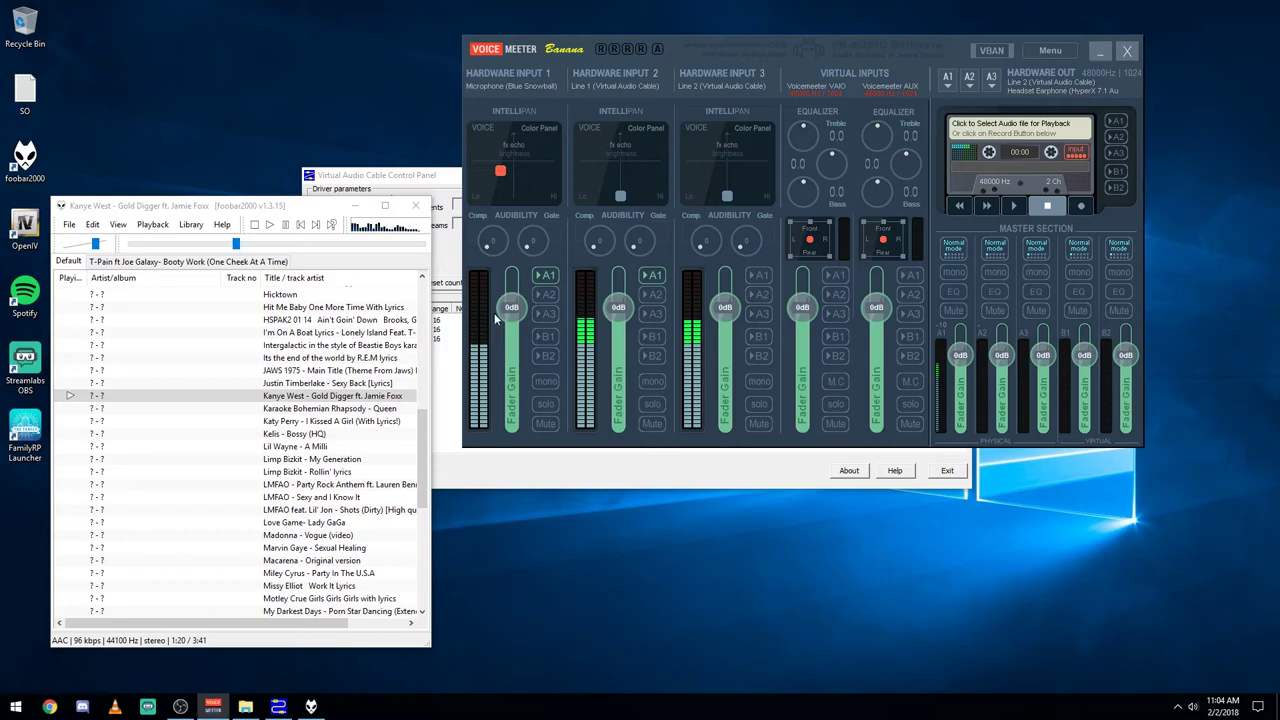
pyautogui.click(286, 226)
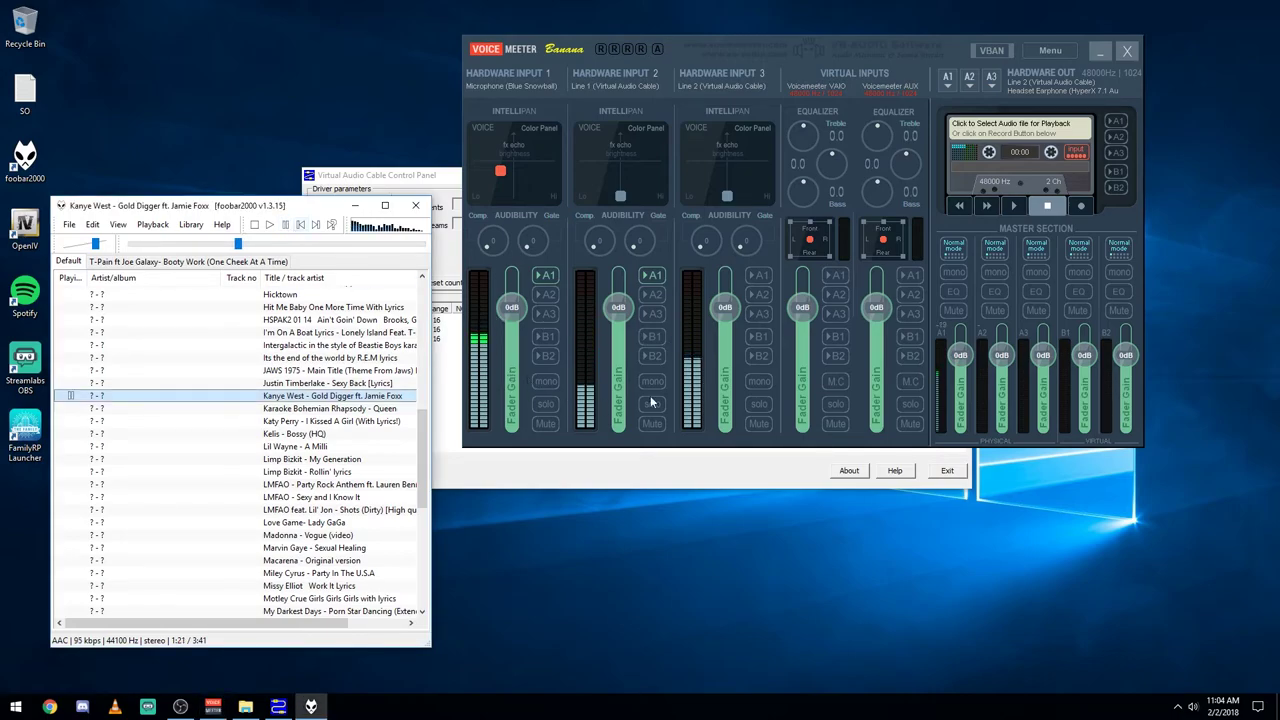
pyautogui.click(730, 84)
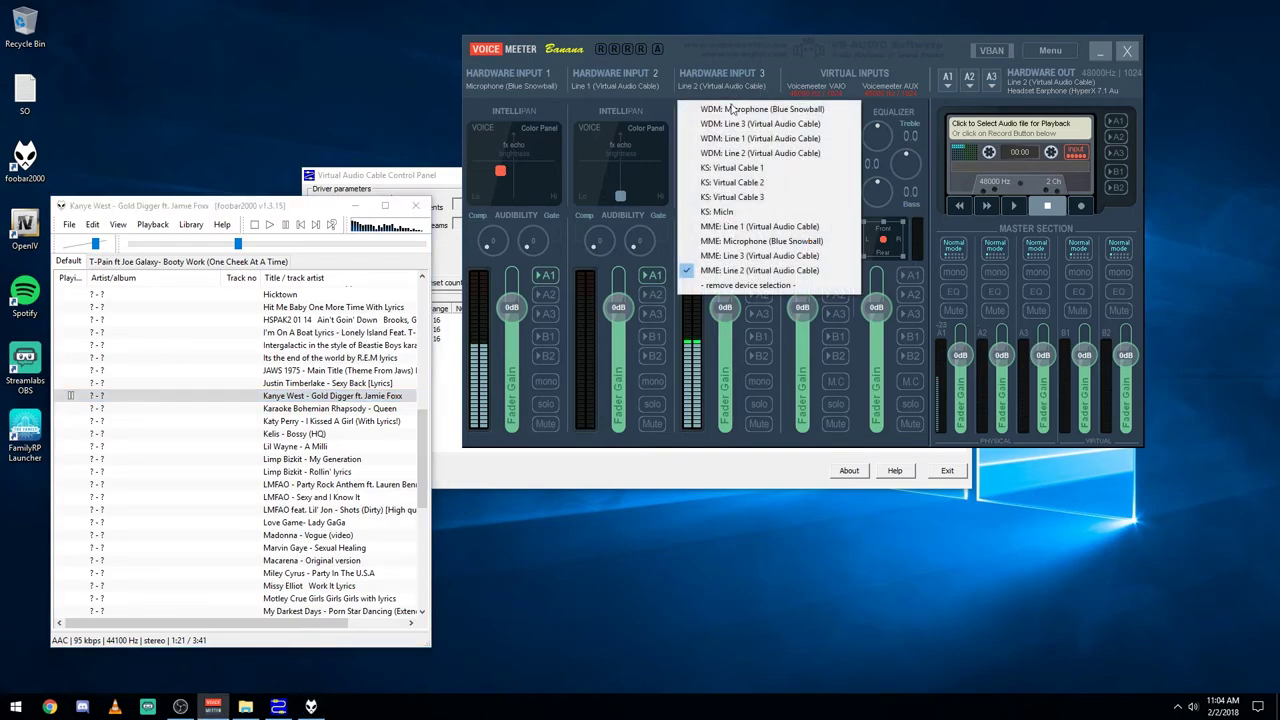
pyautogui.click(735, 286)
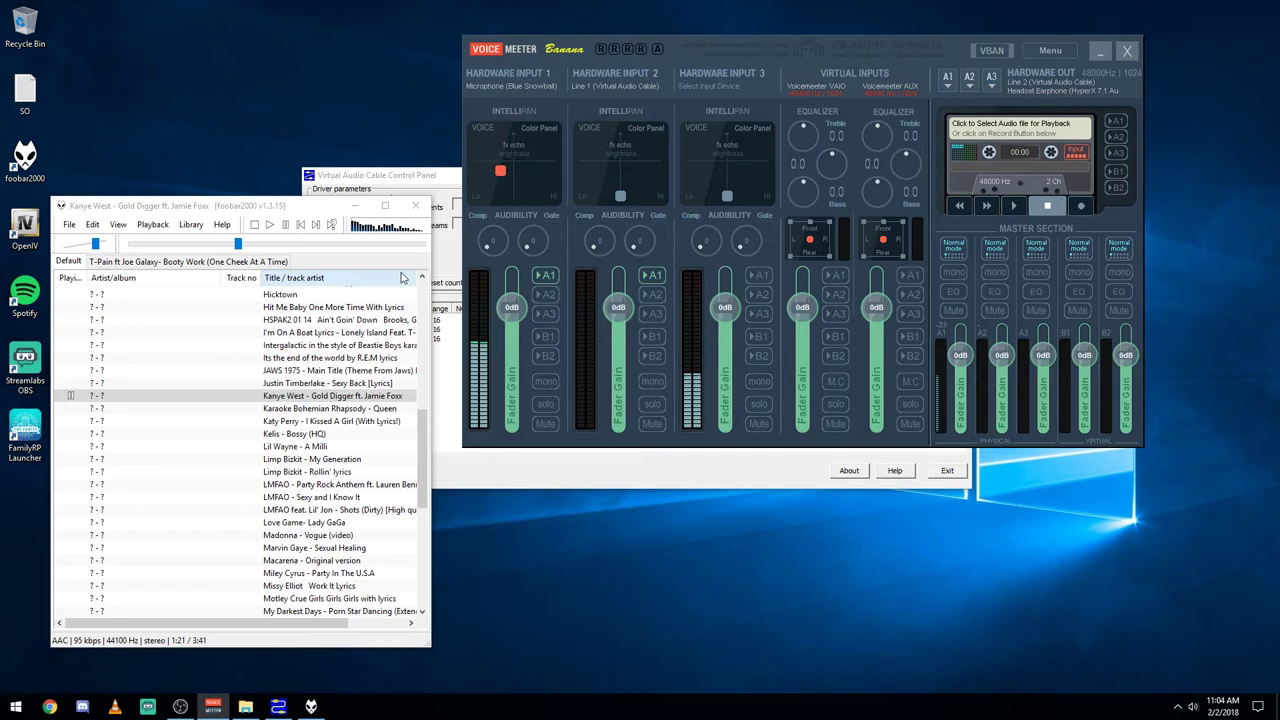
pyautogui.click(651, 295)
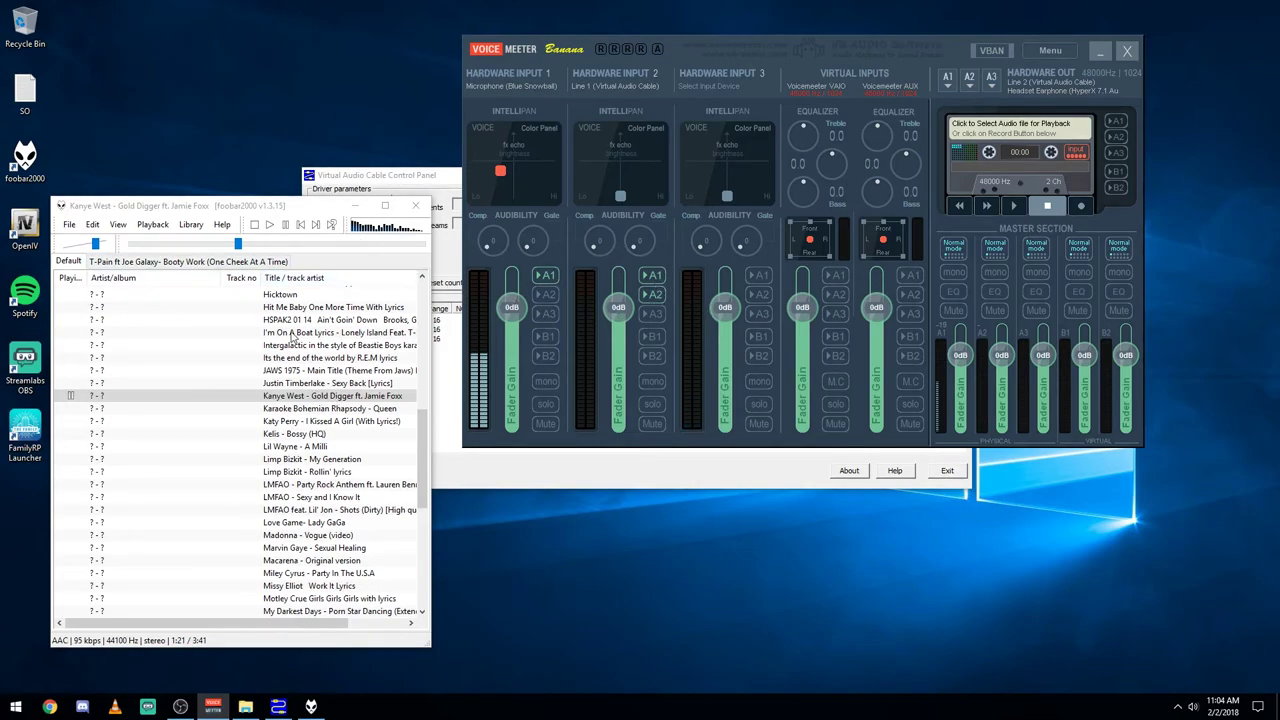
pyautogui.moveTo(274, 204); pyautogui.dragTo(272, 122)
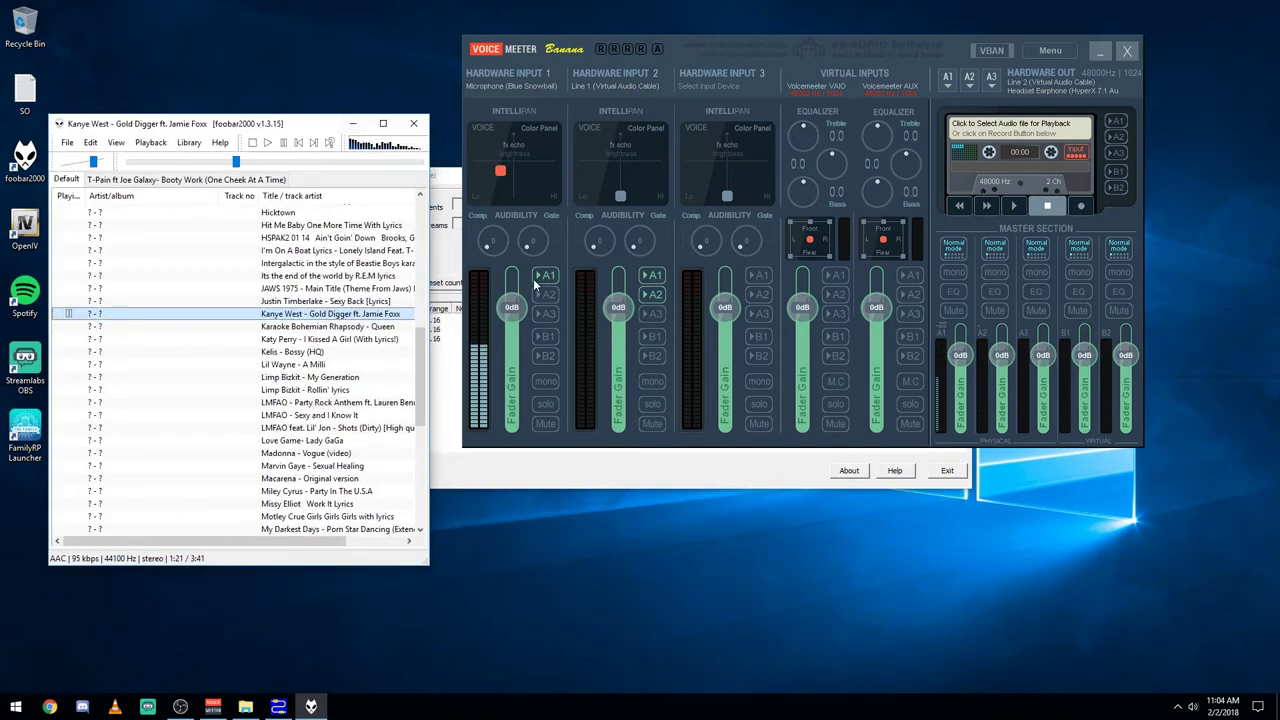
# Enable A2 on Hardware Input 2 for the Line 1 music, then stop foobar2000 playback.
pyautogui.click(652, 294)
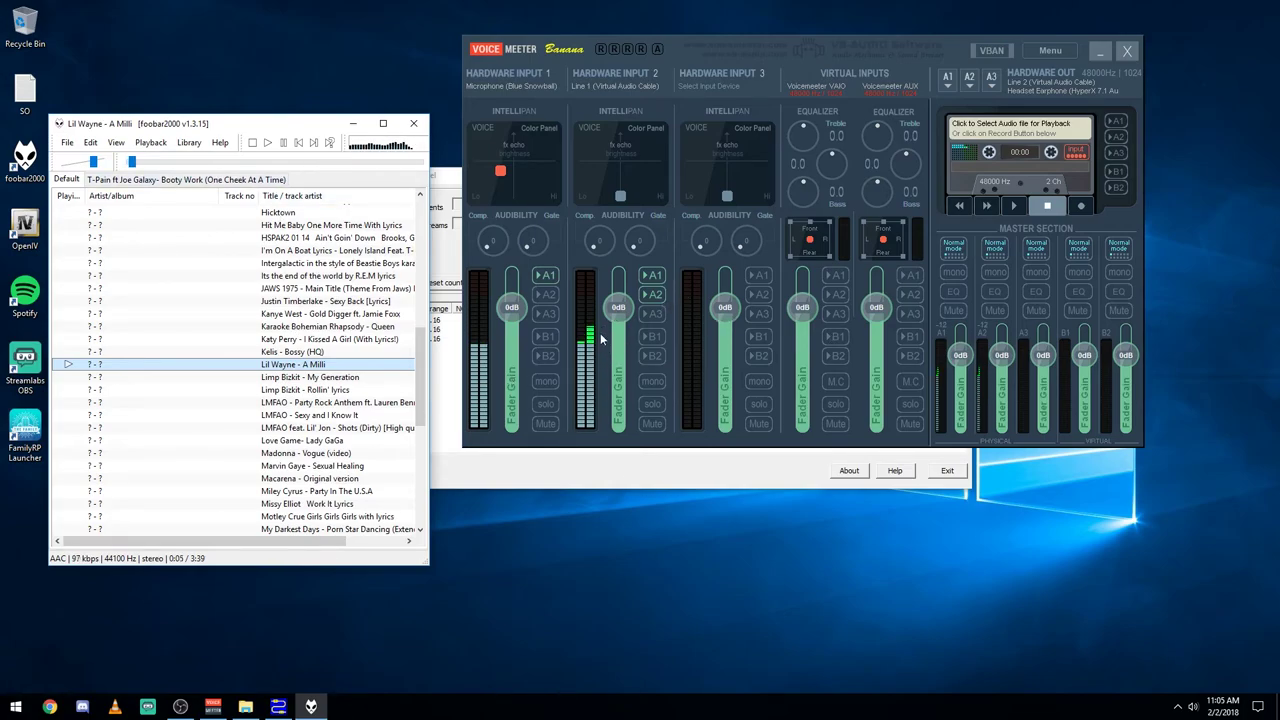
pyautogui.click(590, 530)
pyautogui.click(253, 143)
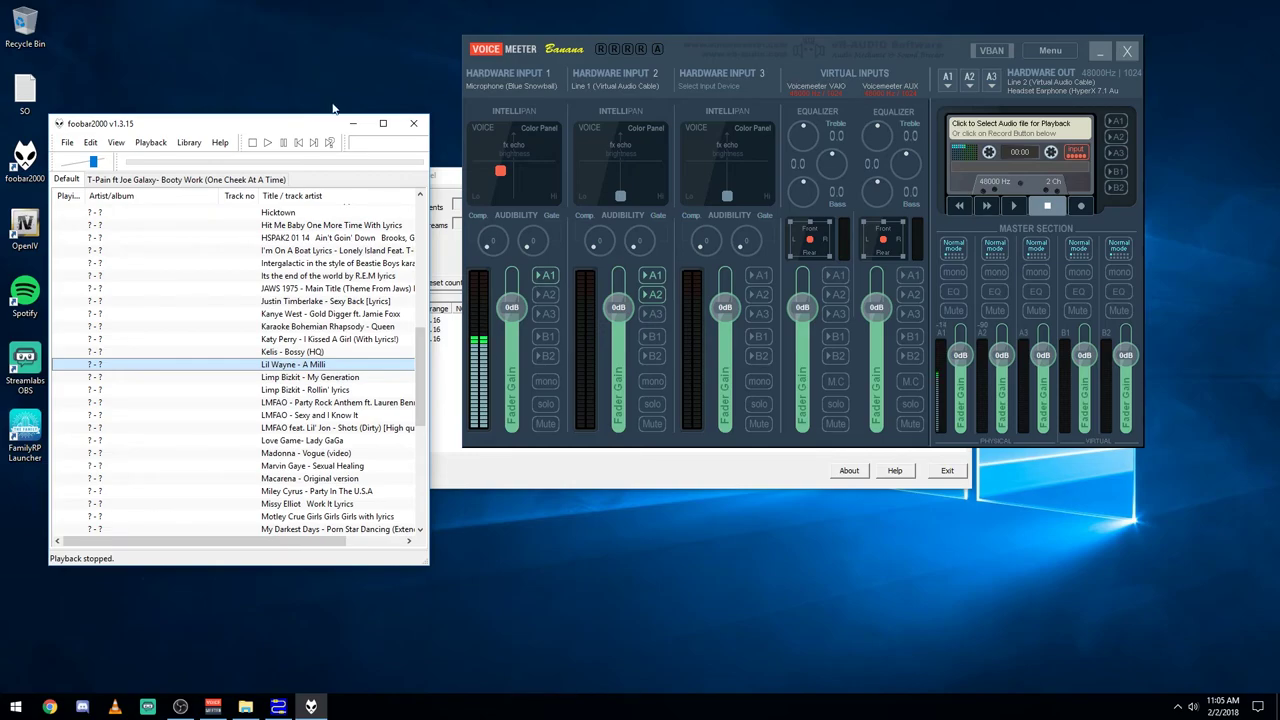
pyautogui.click(508, 78)
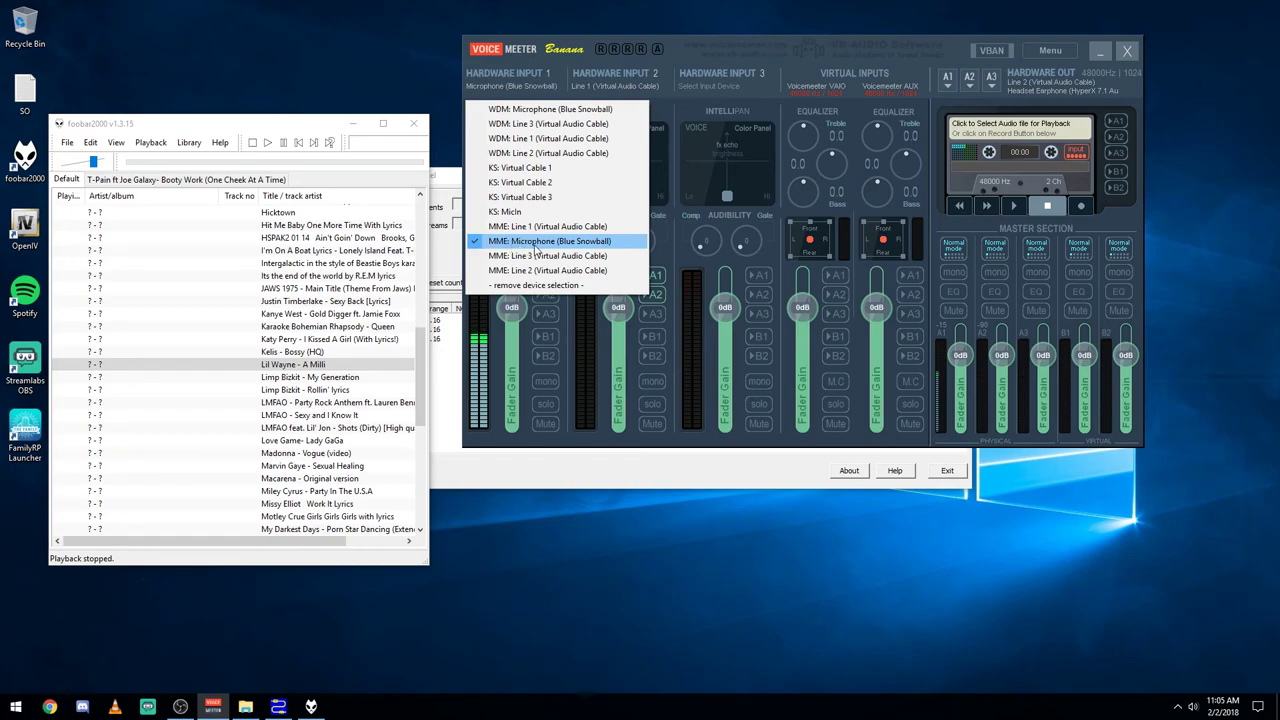
pyautogui.click(628, 86)
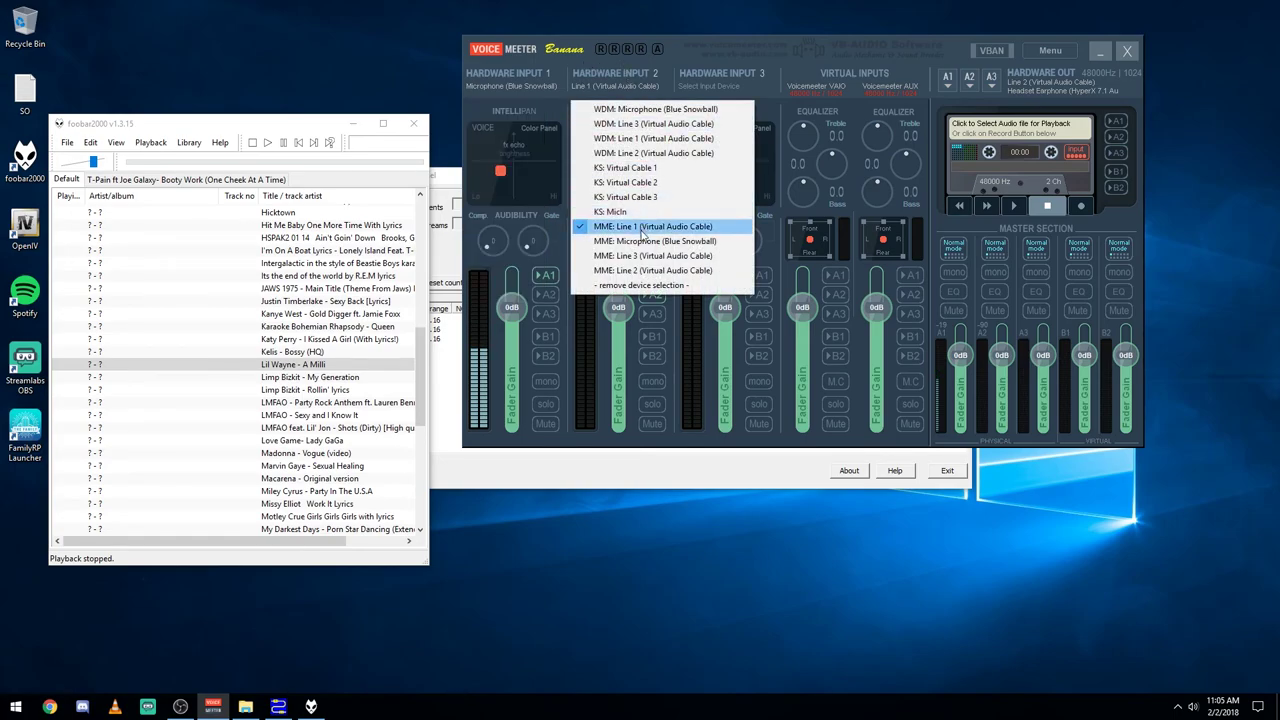
pyautogui.click(766, 55)
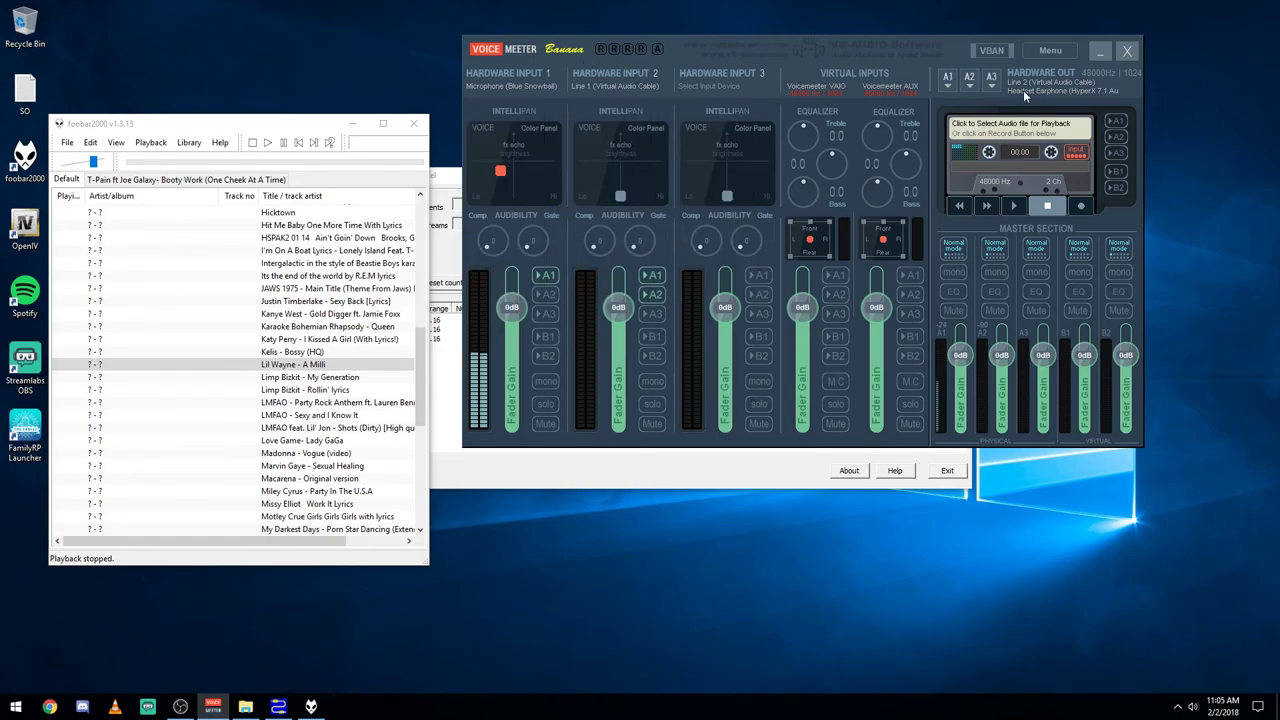
pyautogui.click(947, 80)
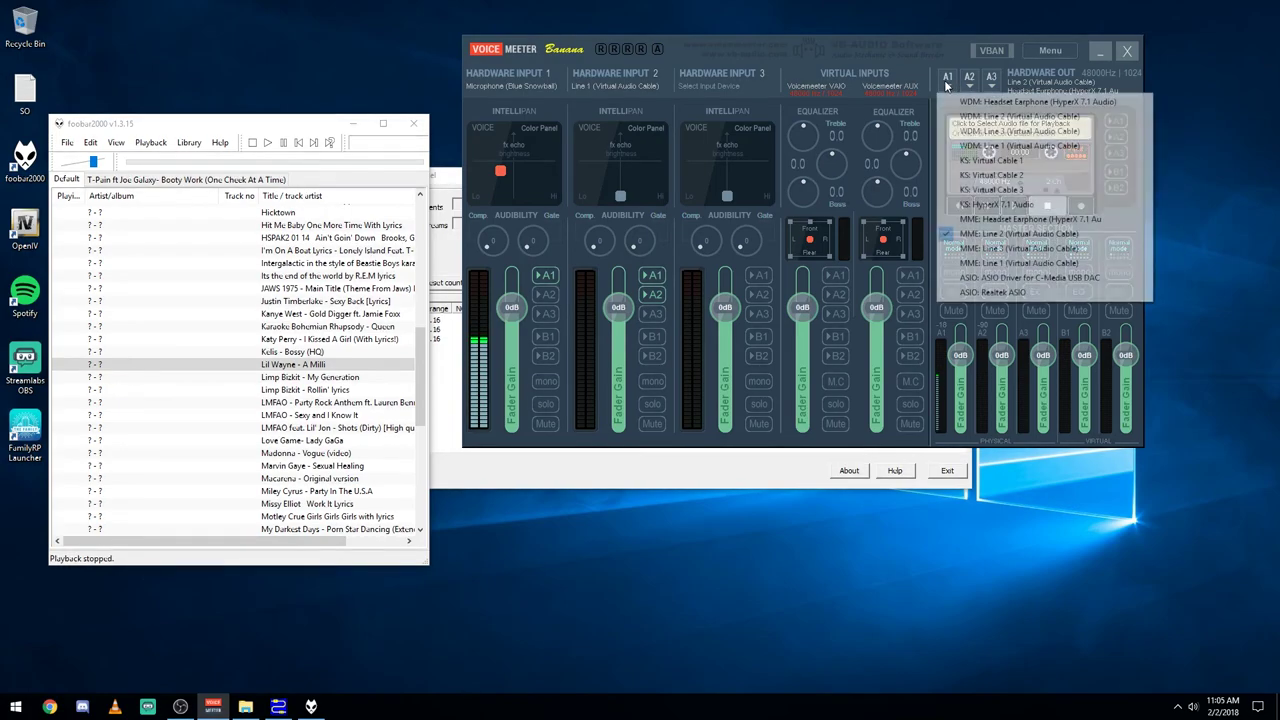
pyautogui.click(800, 57)
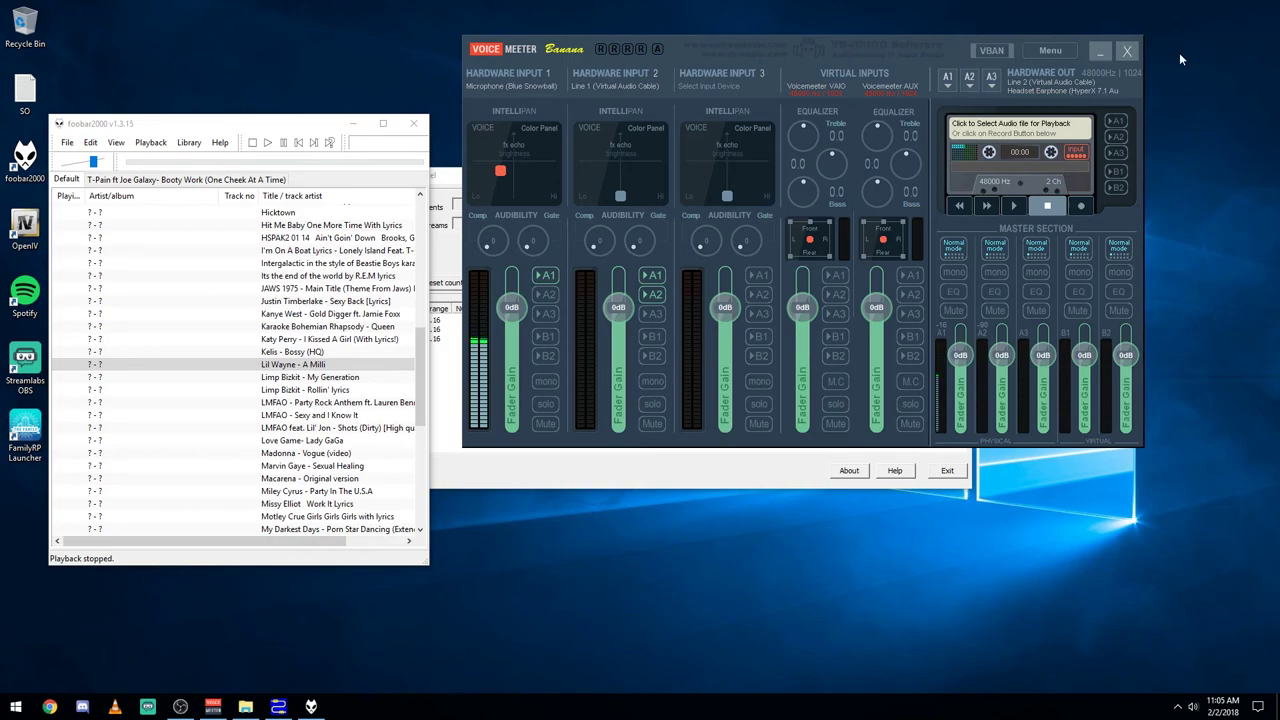
pyautogui.click(1050, 50)
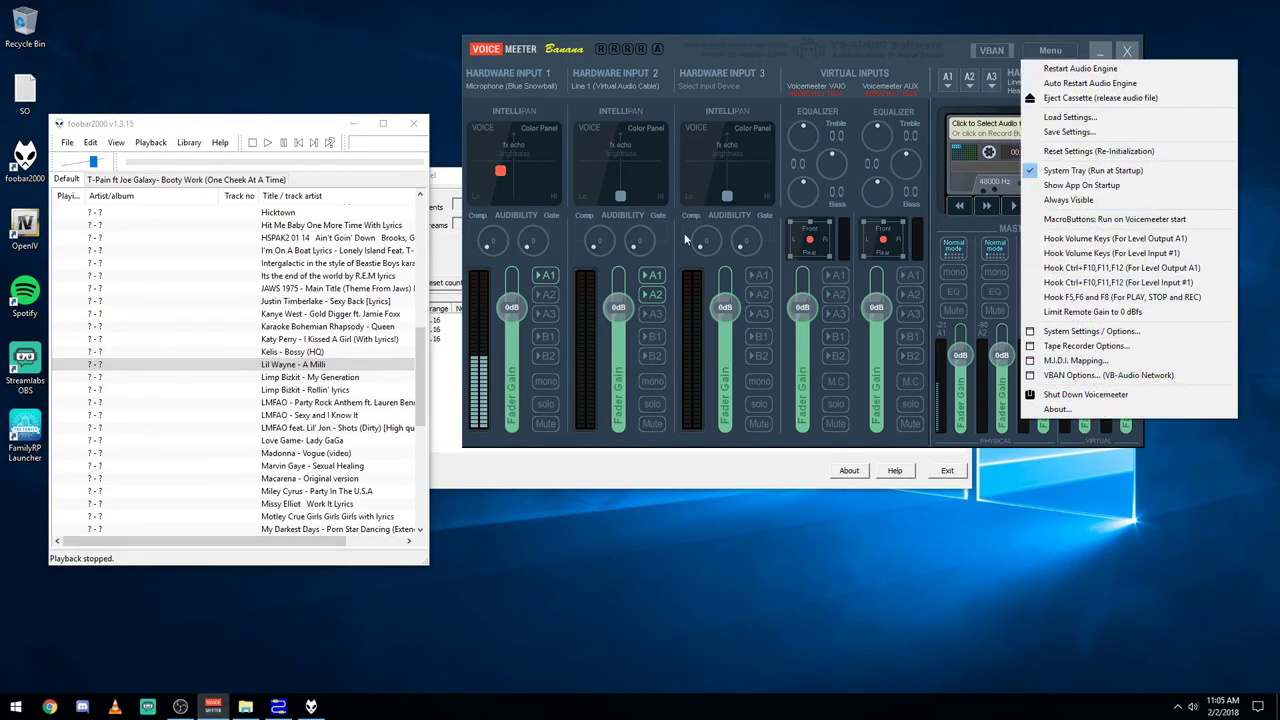
pyautogui.click(705, 50)
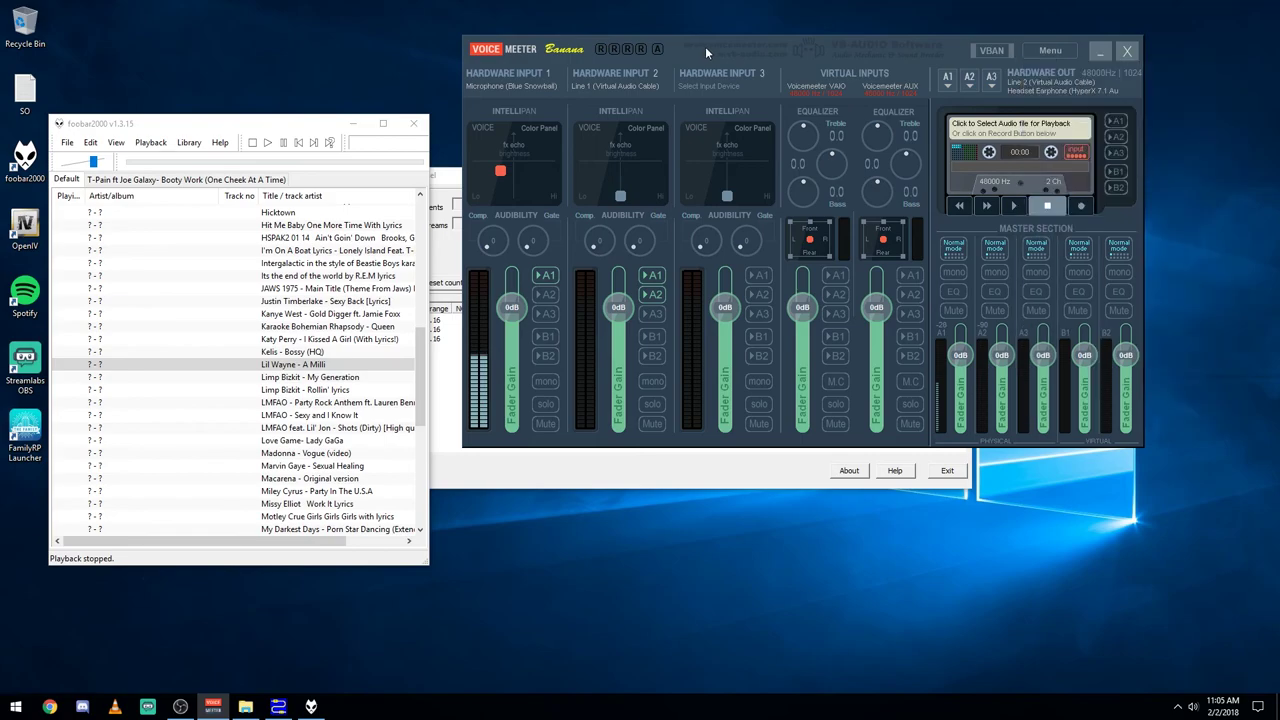